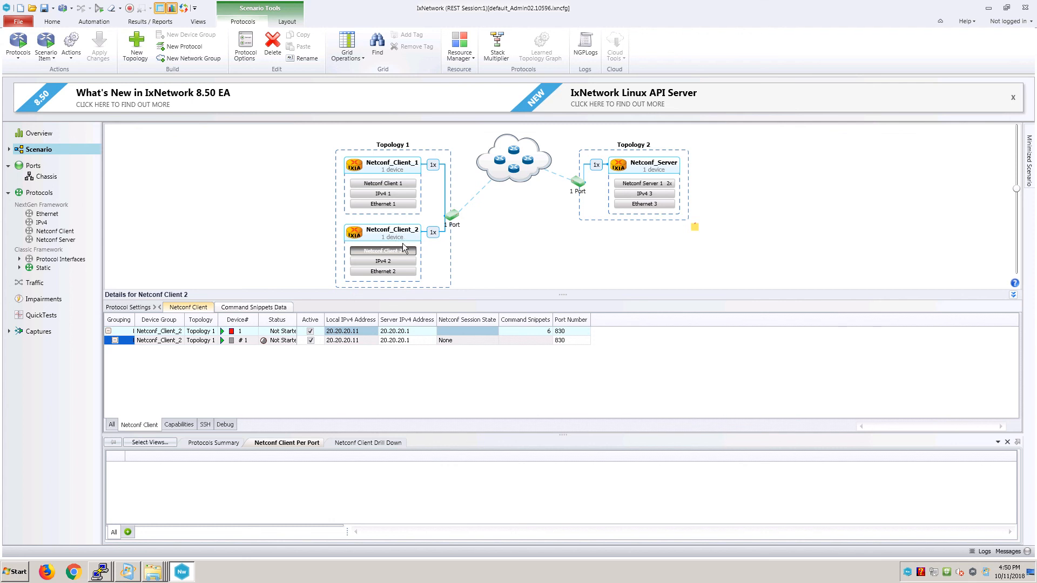
Step: Compare the Netconf Client settings of Netconf Client 1 and Netconf Client 2 in Topology 1
left_click(387, 187)
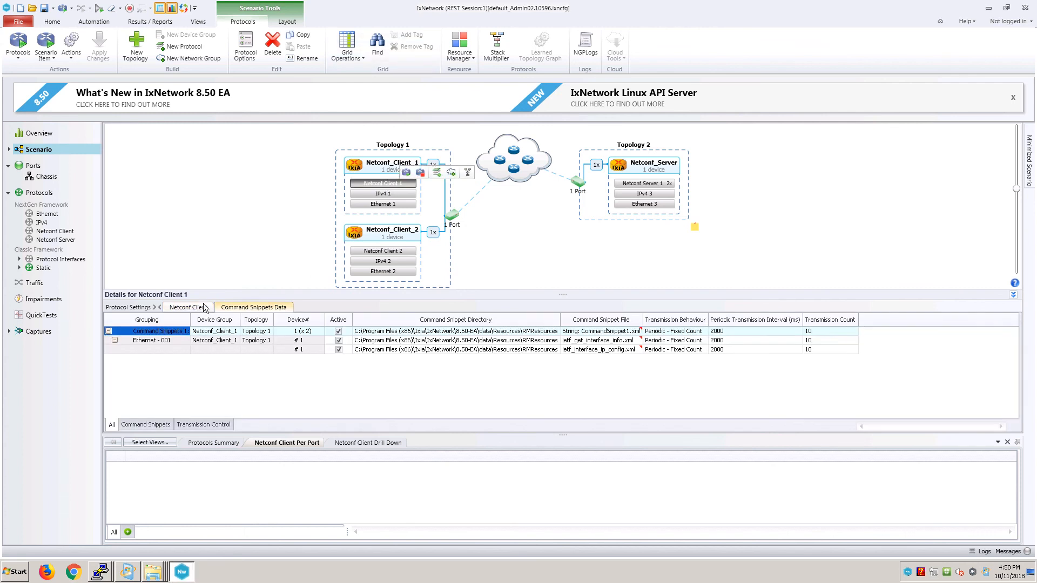
left_click(204, 308)
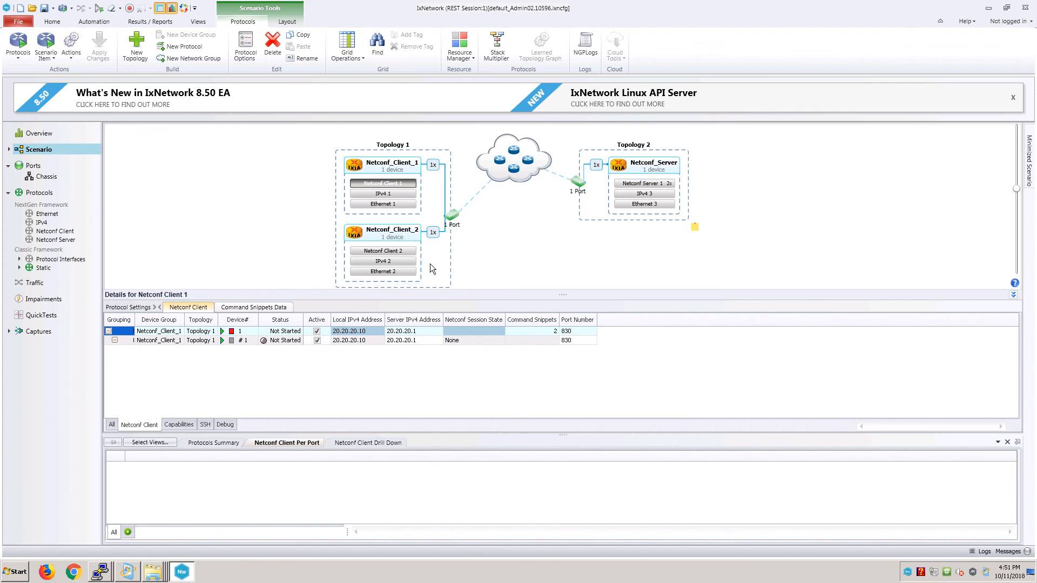
left_click(392, 167)
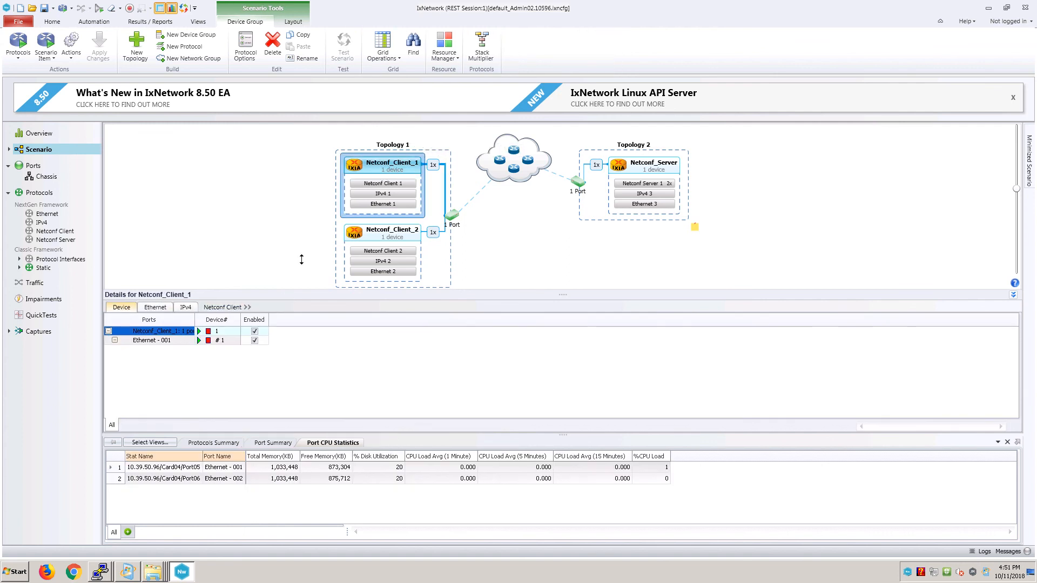
left_click(381, 183)
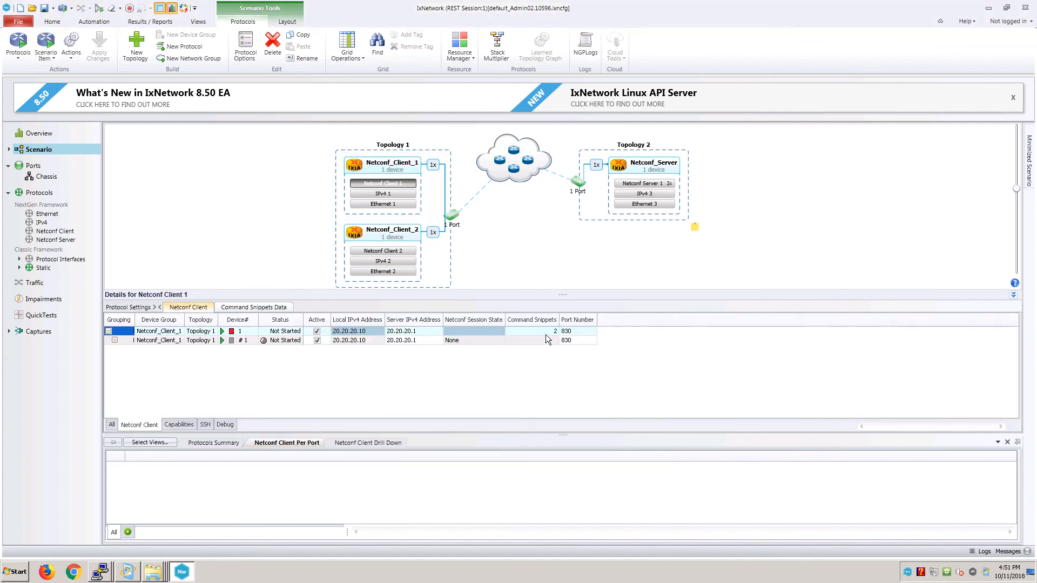
left_click(383, 251)
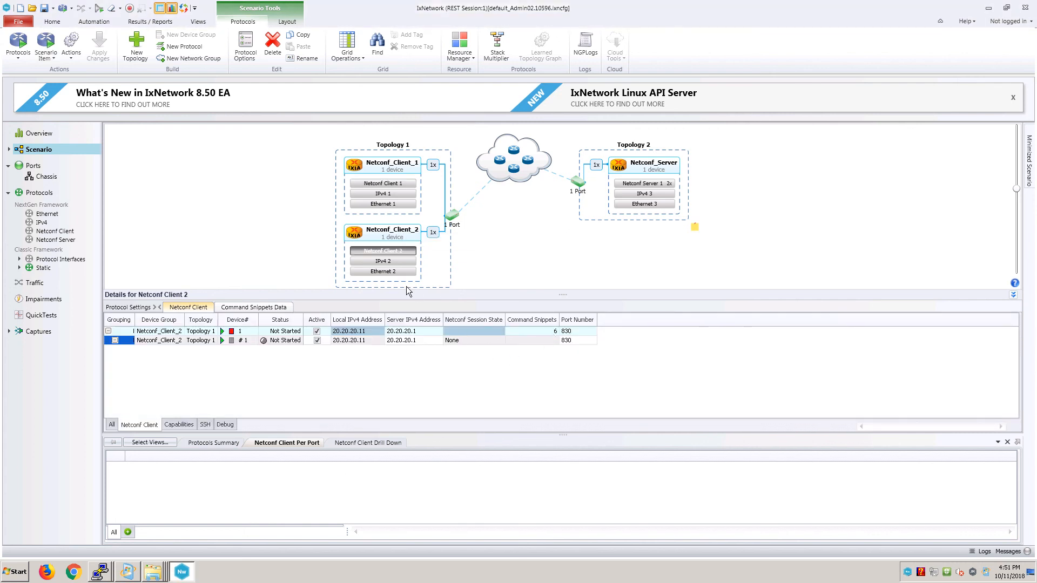
left_click(383, 184)
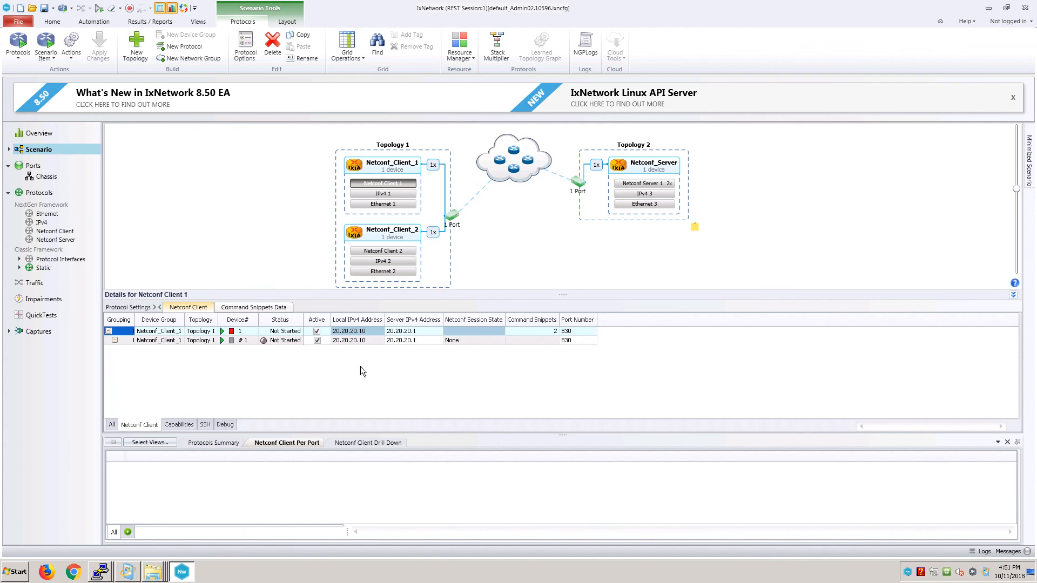
Step: Examine Netconf Client 1's Capabilities, SSH and Debug settings, including the available authentication mechanisms
left_click(184, 426)
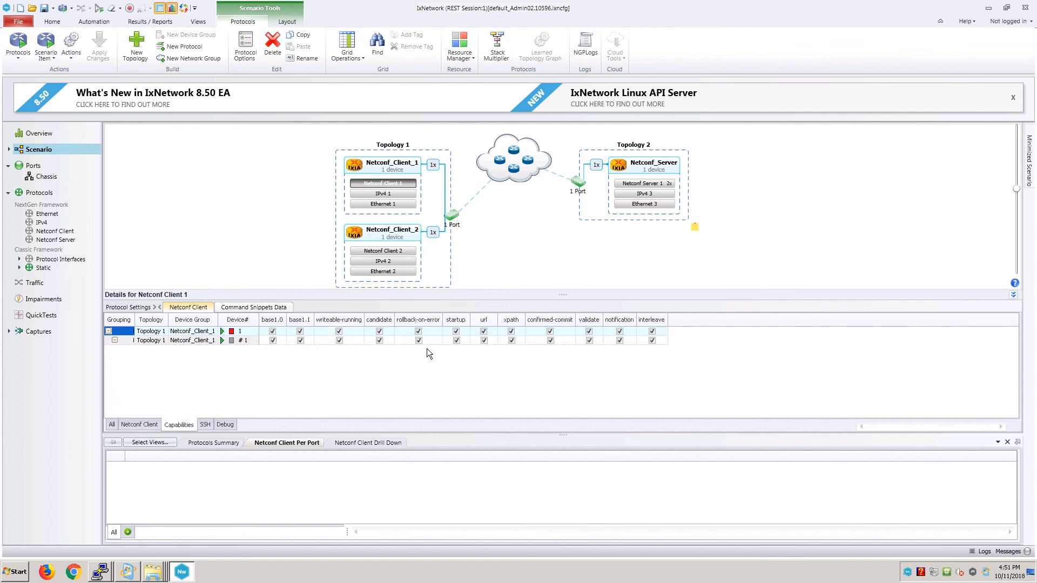
left_click(206, 425)
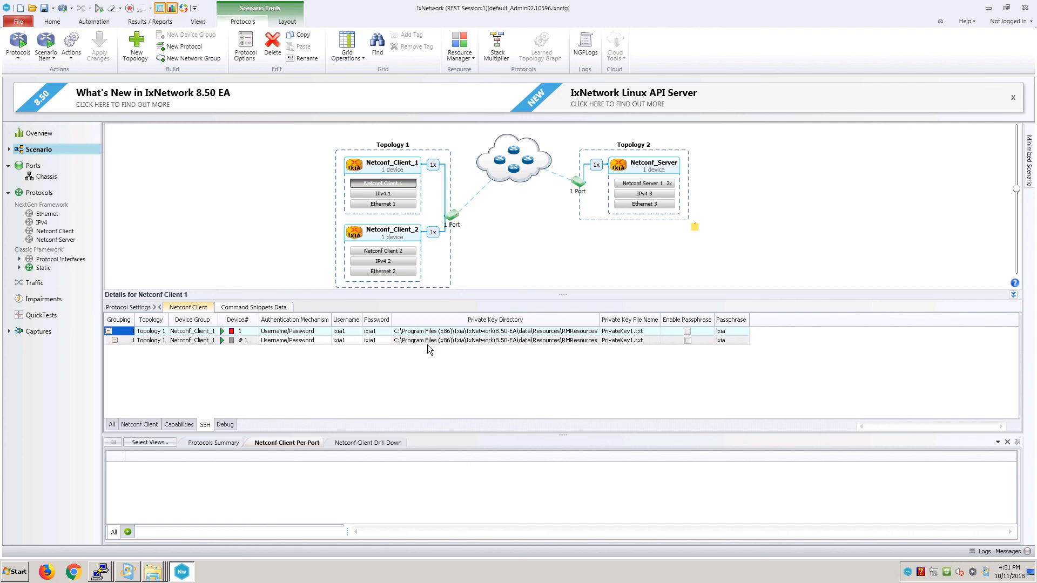
left_click(329, 331)
left_click(328, 332)
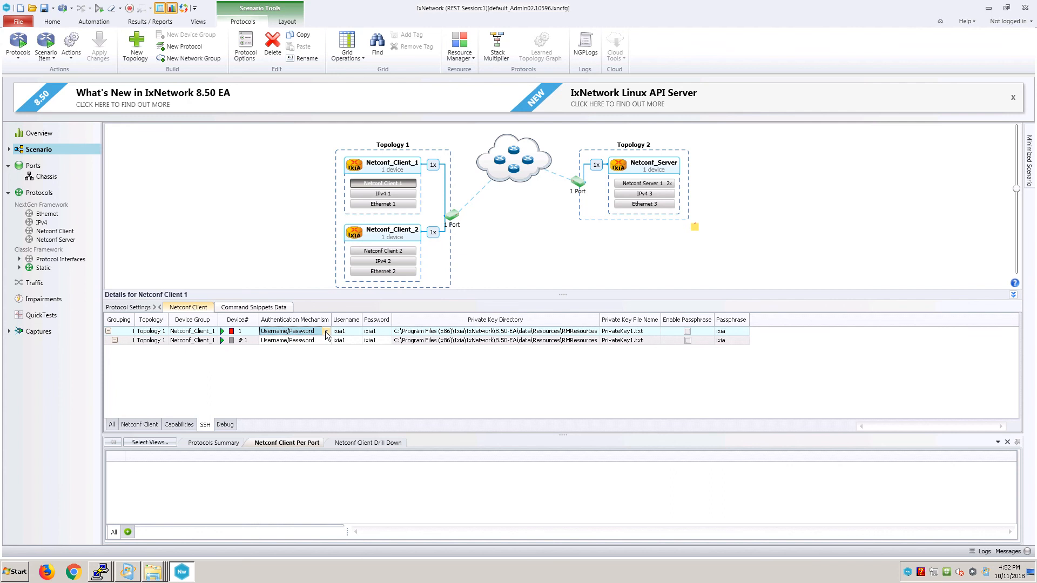
left_click(326, 332)
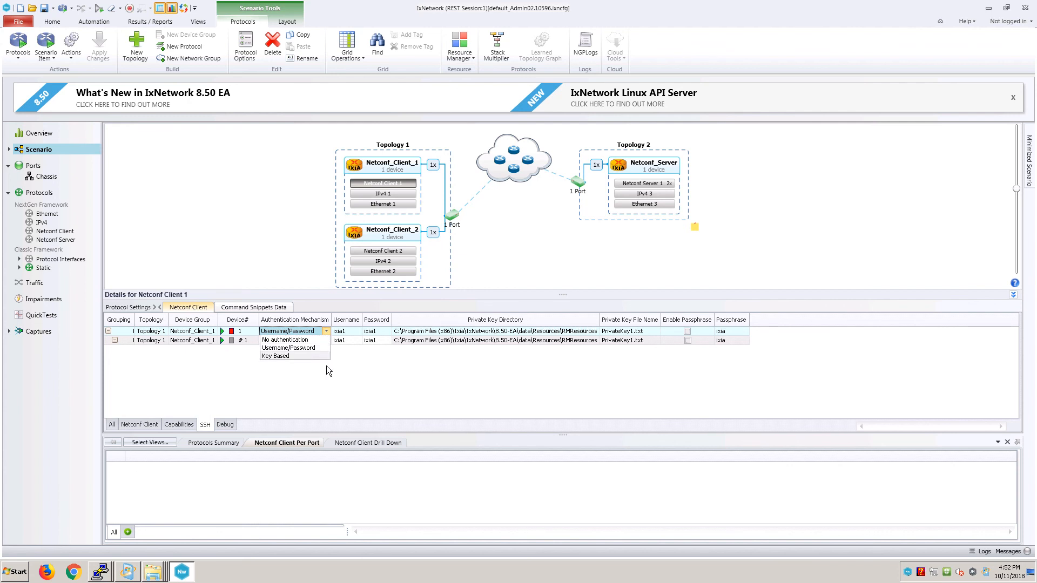
left_click(443, 361)
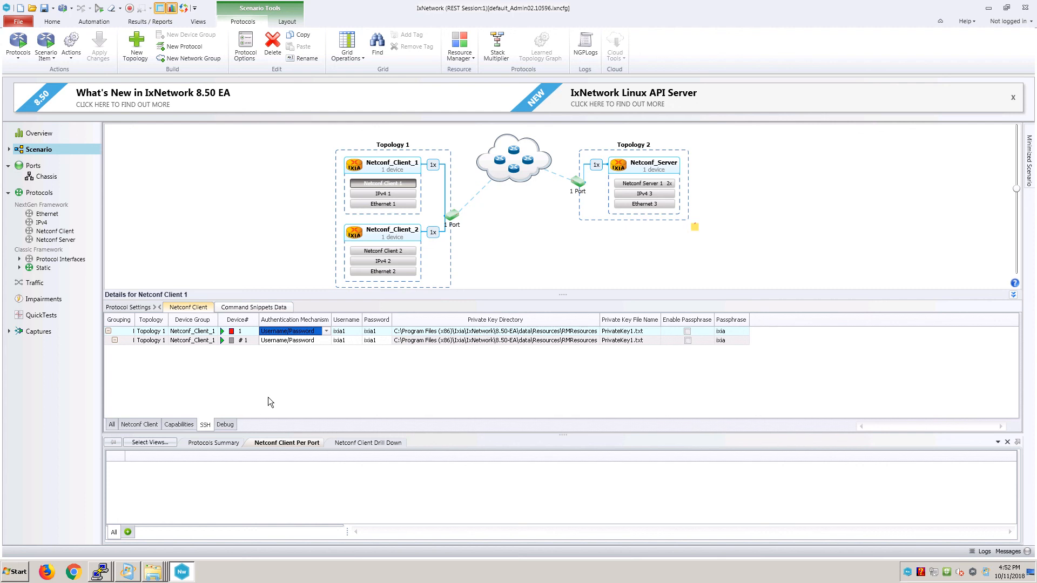
left_click(225, 425)
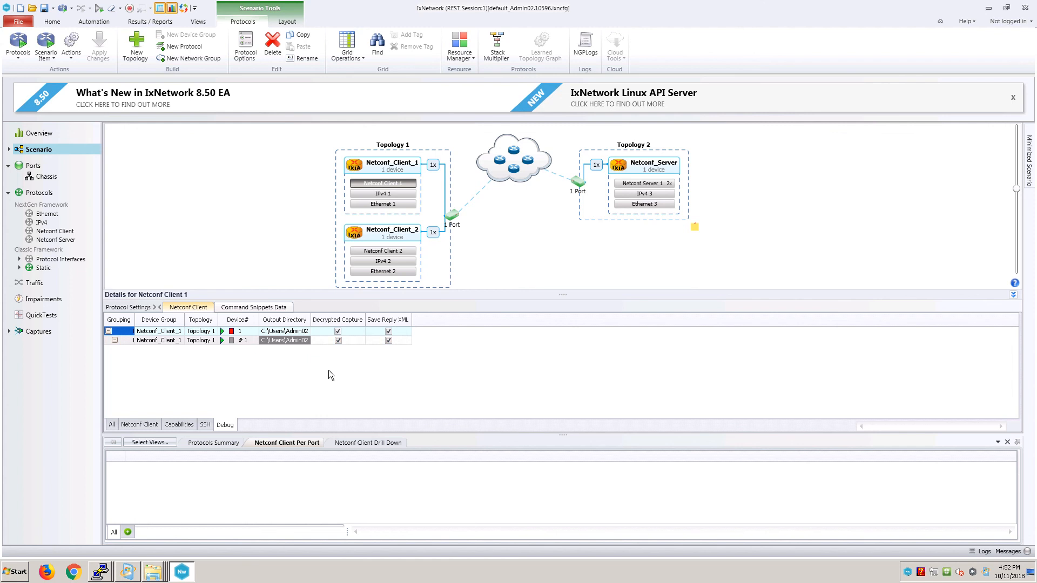
Step: Review the command snippets data of Netconf Client 1 and the available transmission behaviour options
left_click(259, 308)
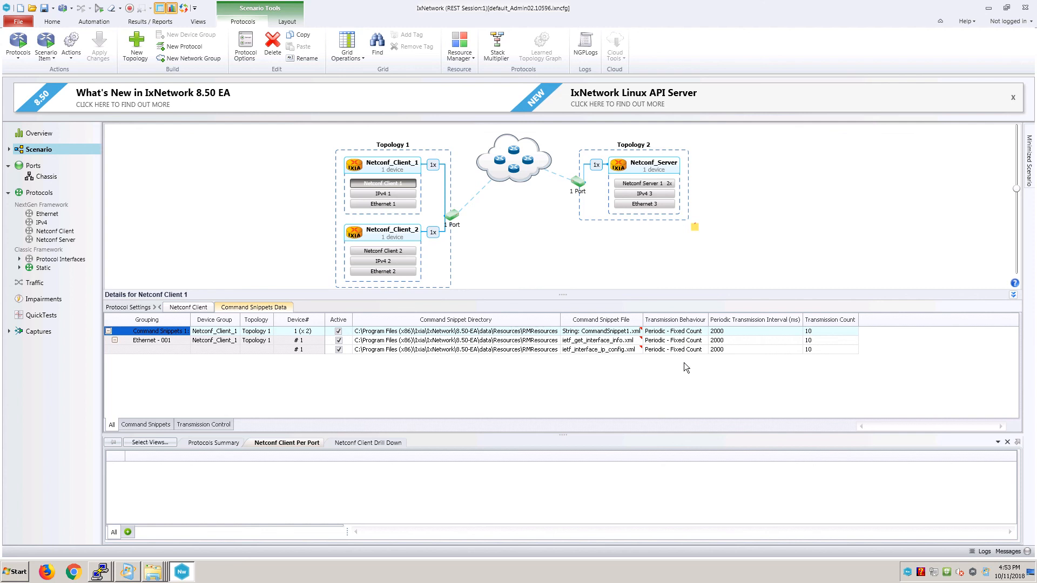
left_click(704, 335)
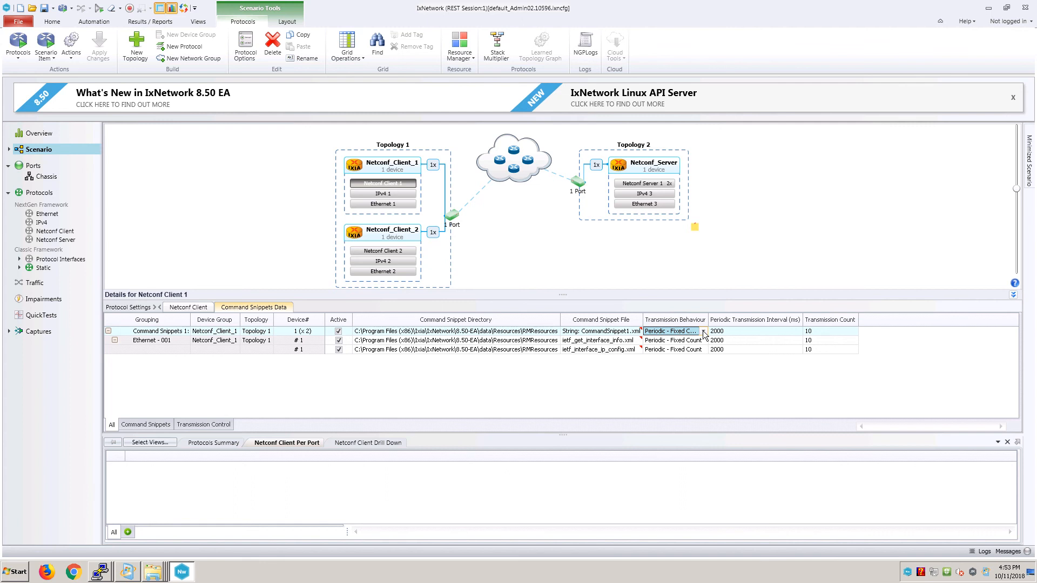
left_click(703, 331)
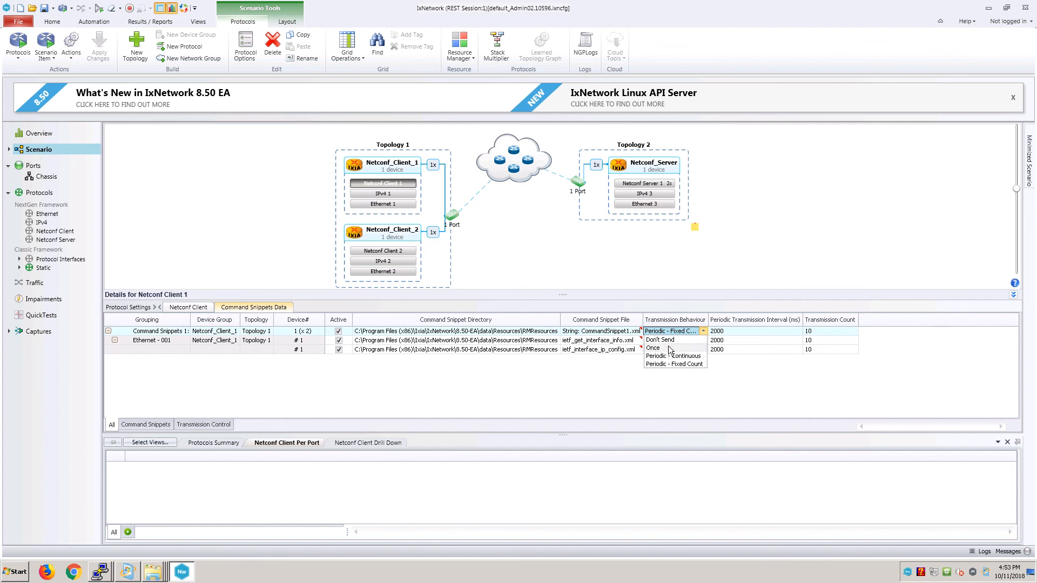
left_click(727, 365)
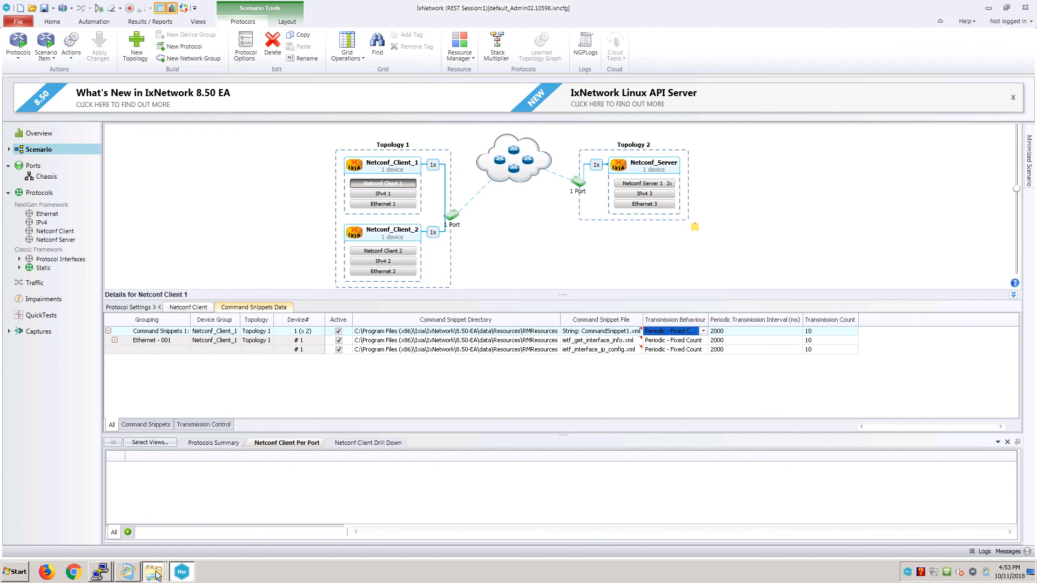
Step: Switch to the RMResources folder, view the contents of cisco_bgp_configuration.xml, and return to IxNetwork
mouse_move(154, 572)
left_click(154, 537)
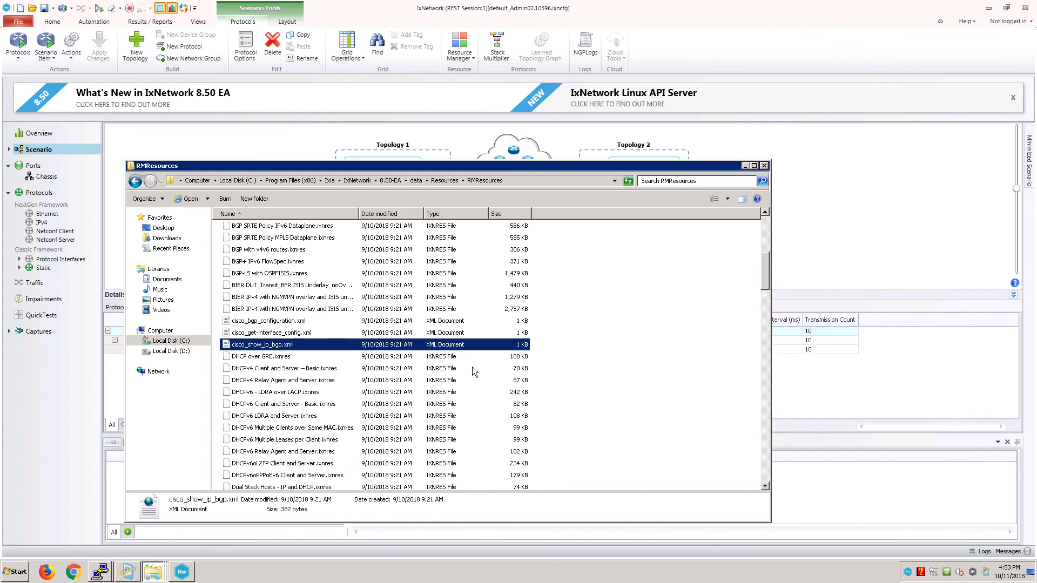
left_click(256, 322)
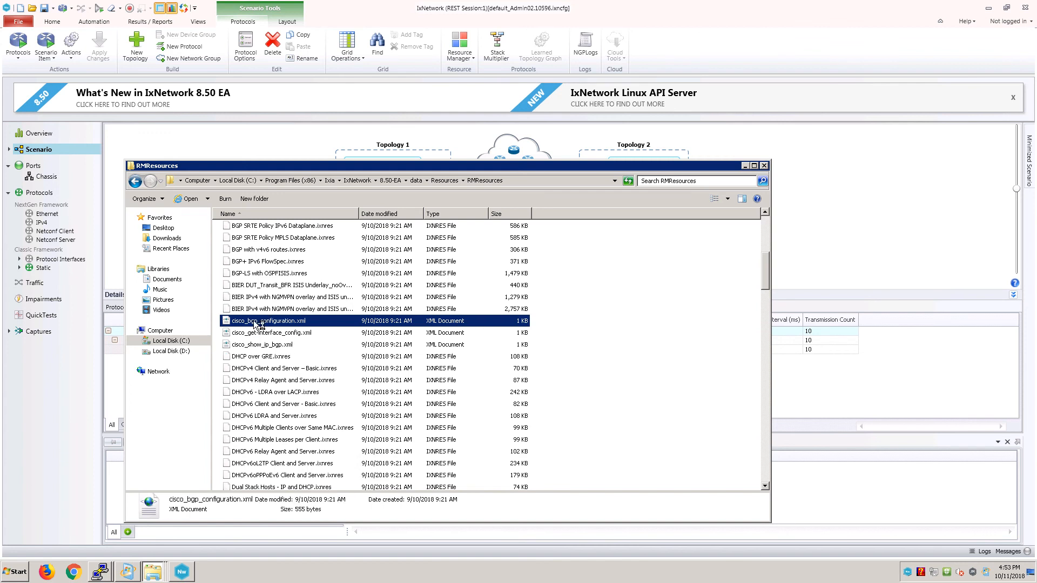
double_click(257, 323)
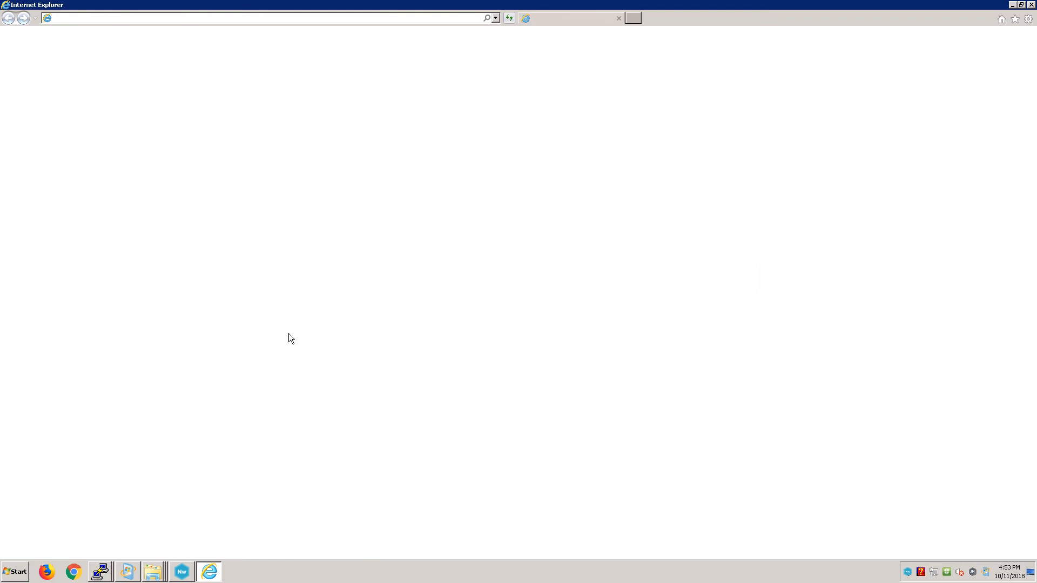
mouse_move(578, 12)
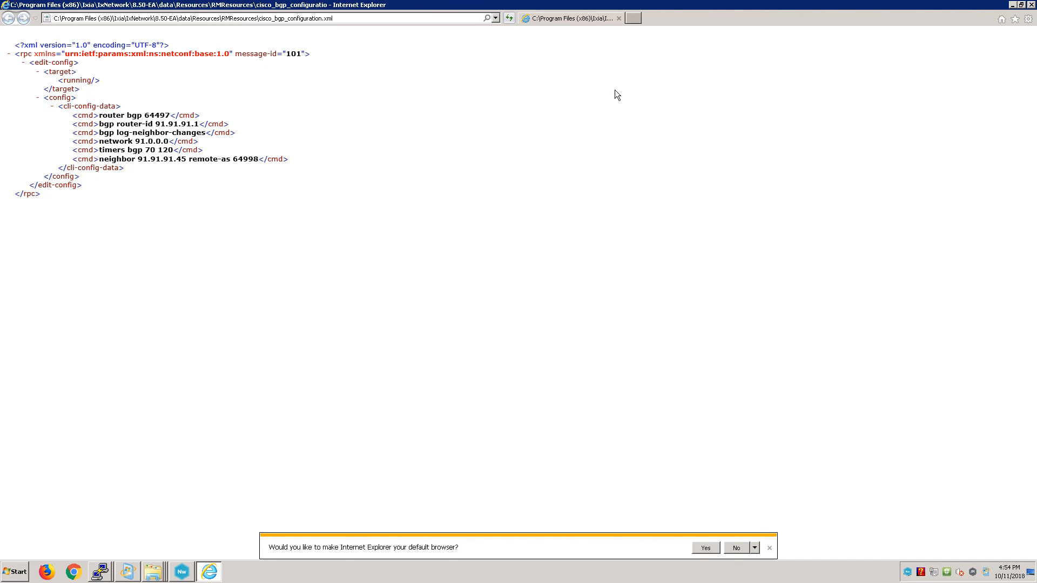
mouse_move(899, 2)
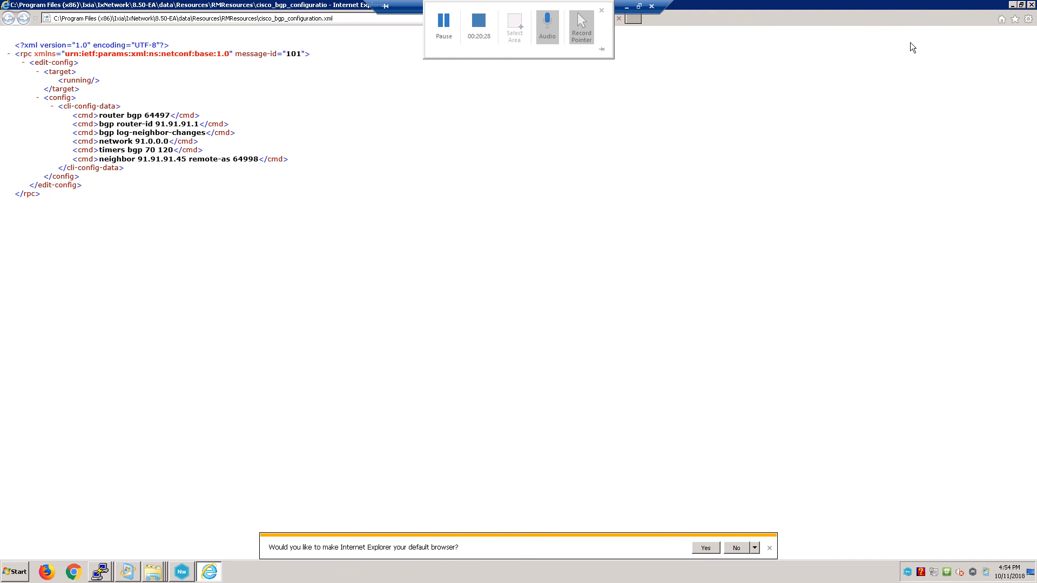
left_click(1012, 5)
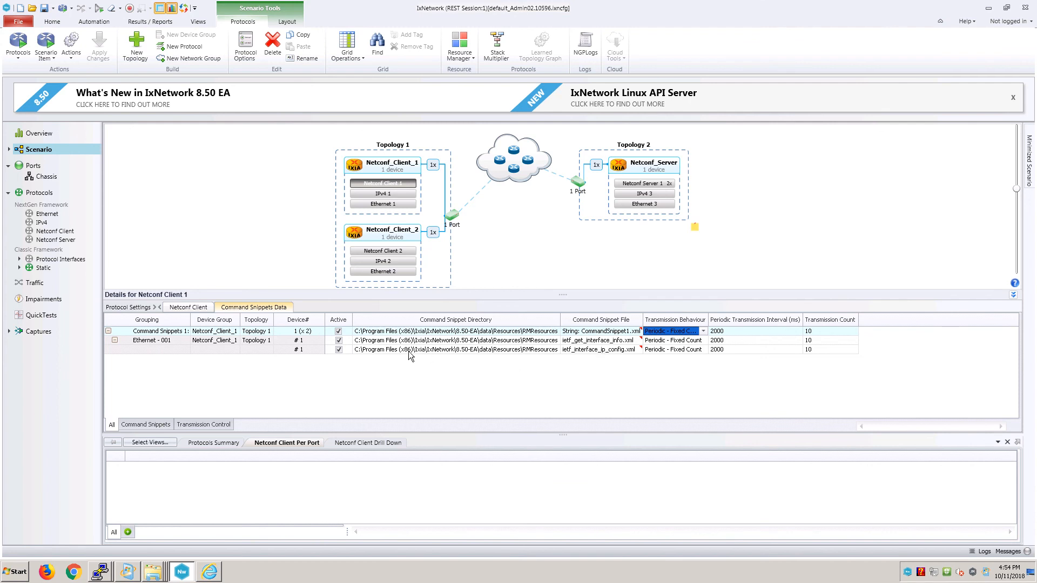
Step: Inspect the transmission control settings and command snippet files of Netconf Client 1
left_click(160, 425)
left_click(207, 425)
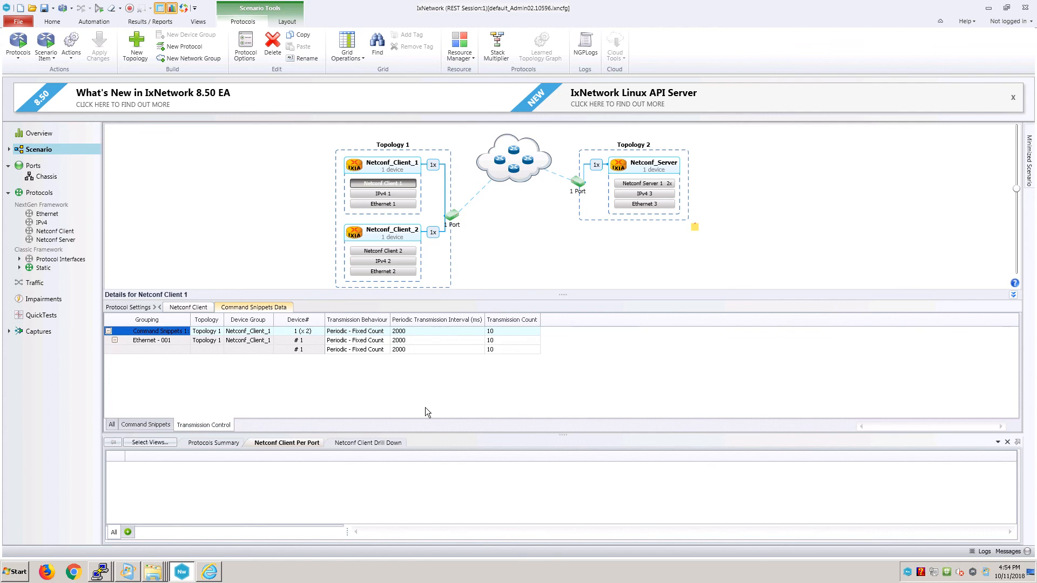
left_click(141, 425)
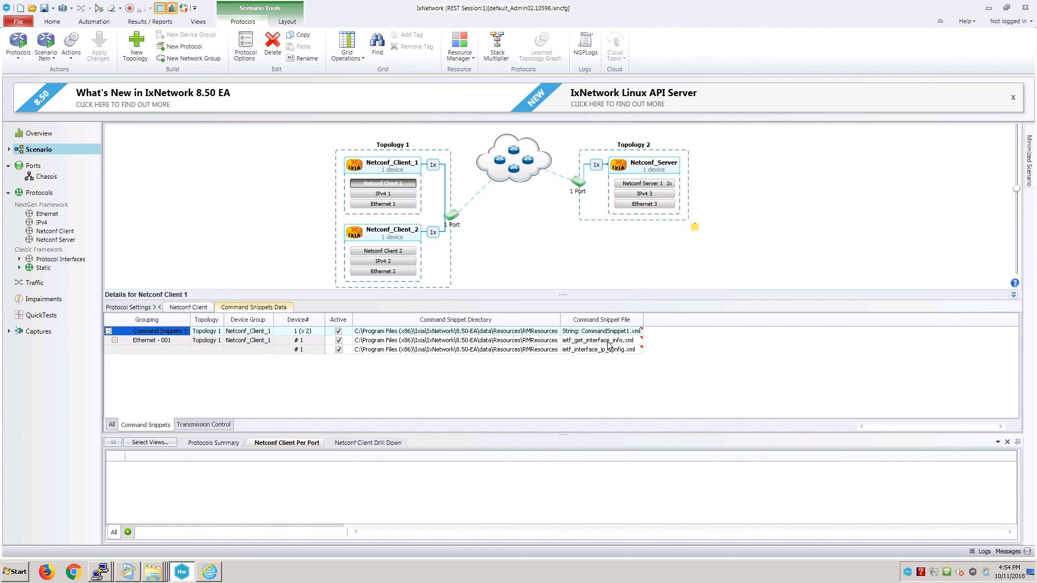
Step: Browse the SDN scenario templates in the resource library to find NetConf Client Server
mouse_move(1022, 165)
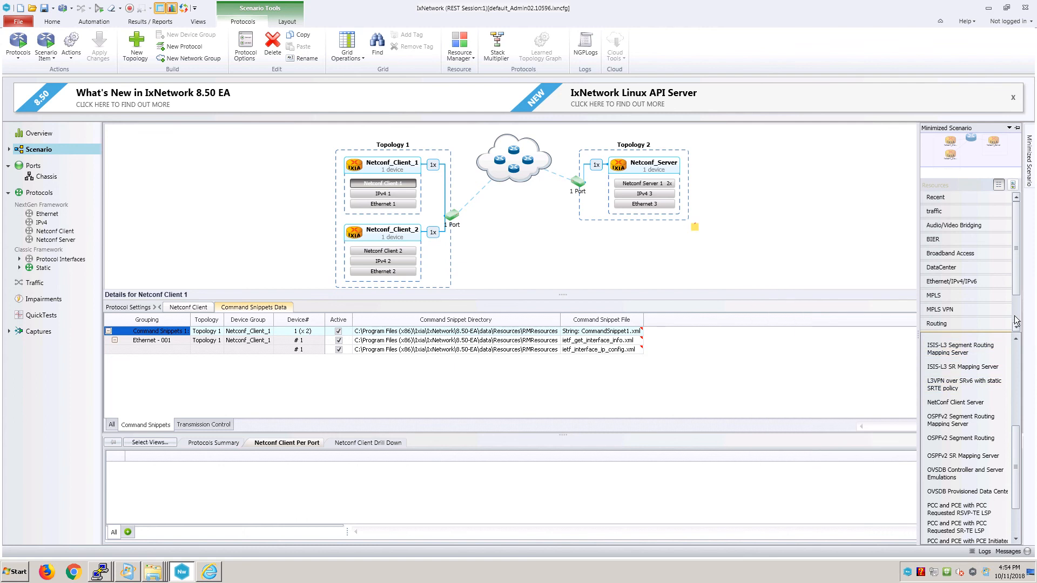
scroll(952, 311, "down", 1)
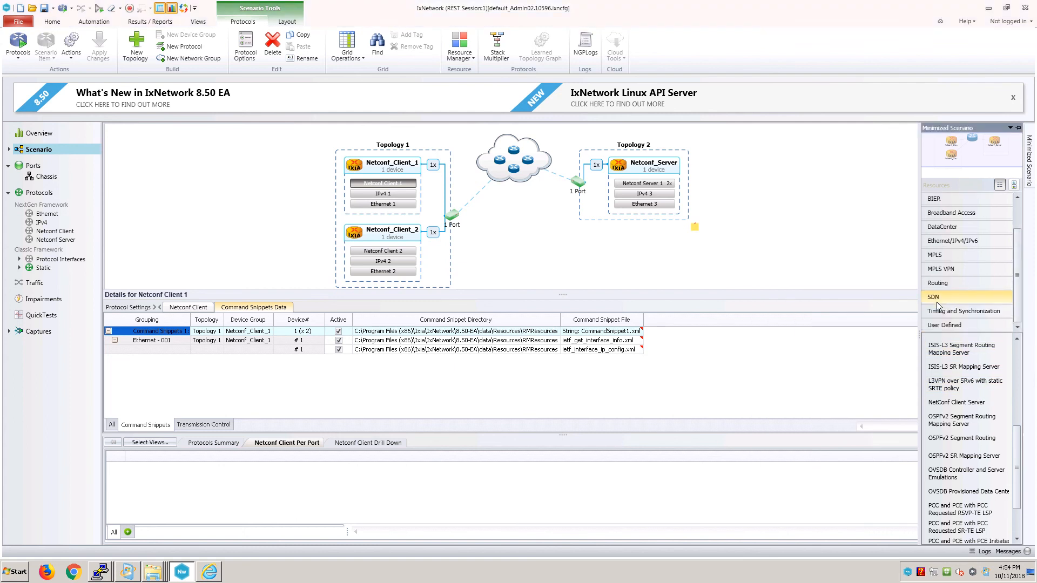
scroll(961, 534, "down", 1)
mouse_move(961, 540)
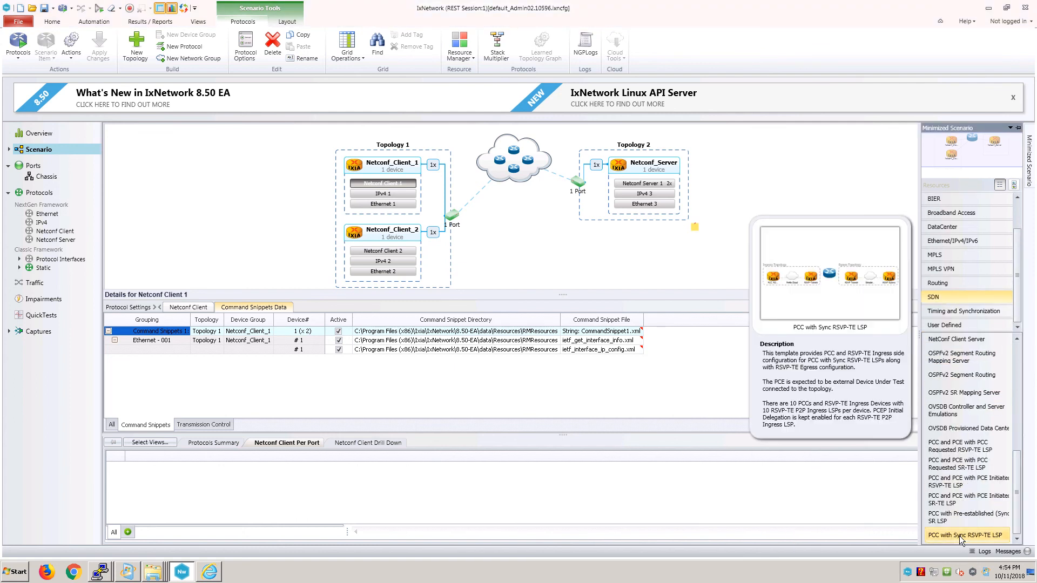
mouse_move(965, 348)
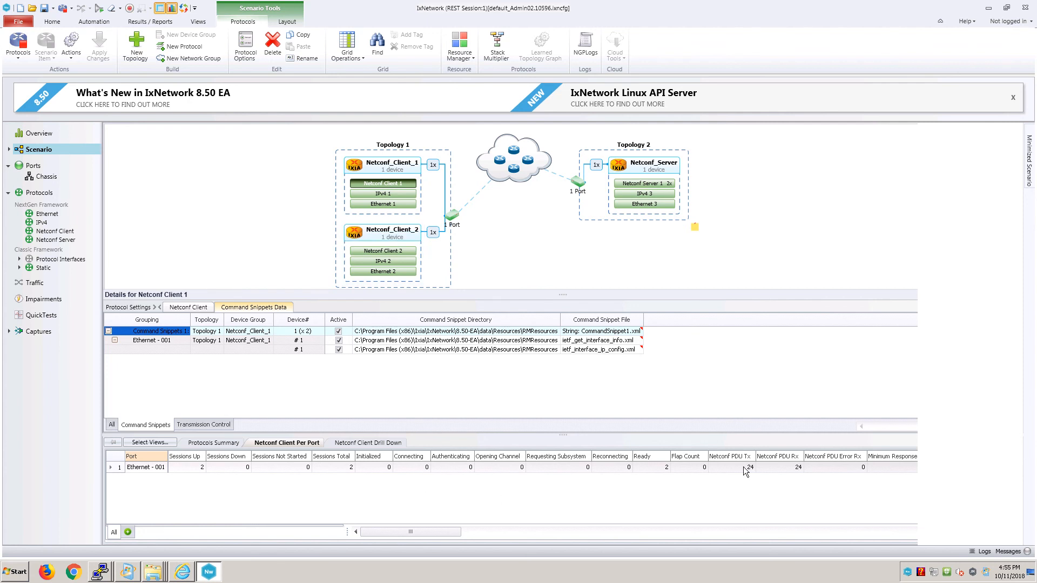
Step: Hide the Minimized Scenario pane and examine the Netconf Client Per Port statistics through the response time columns
left_click(892, 531)
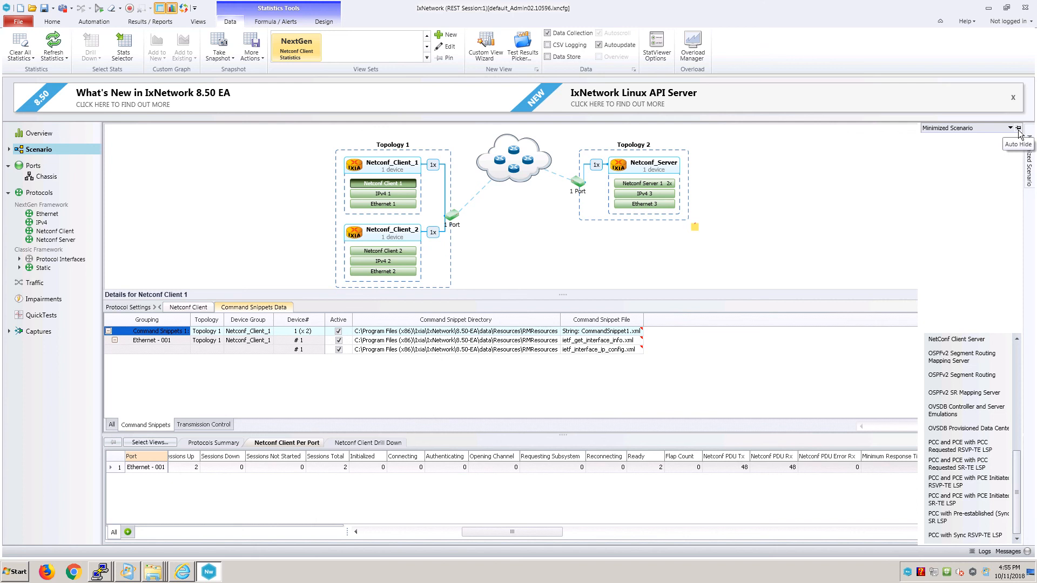
left_click(1019, 130)
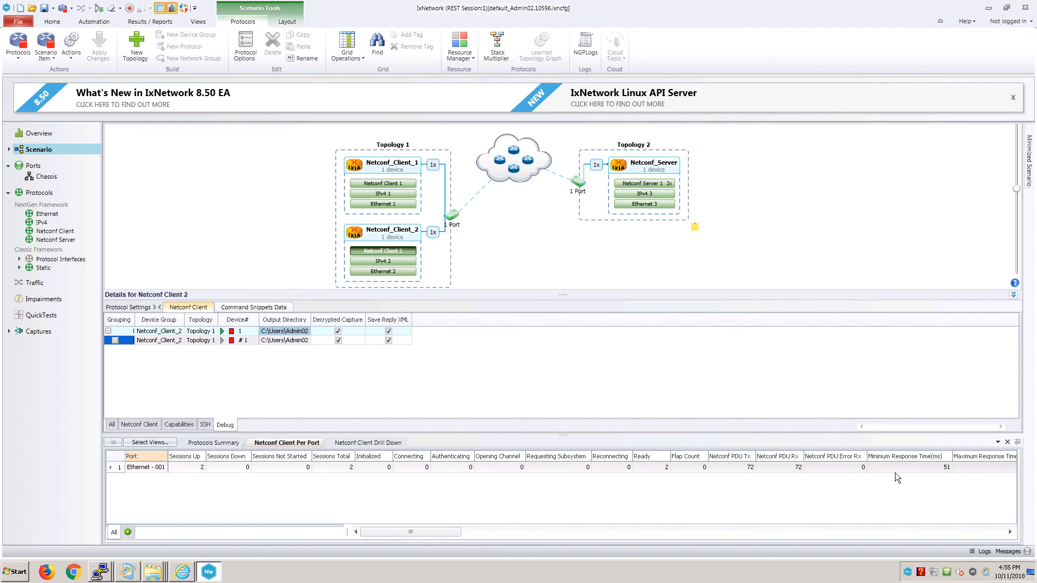
left_click(1010, 532)
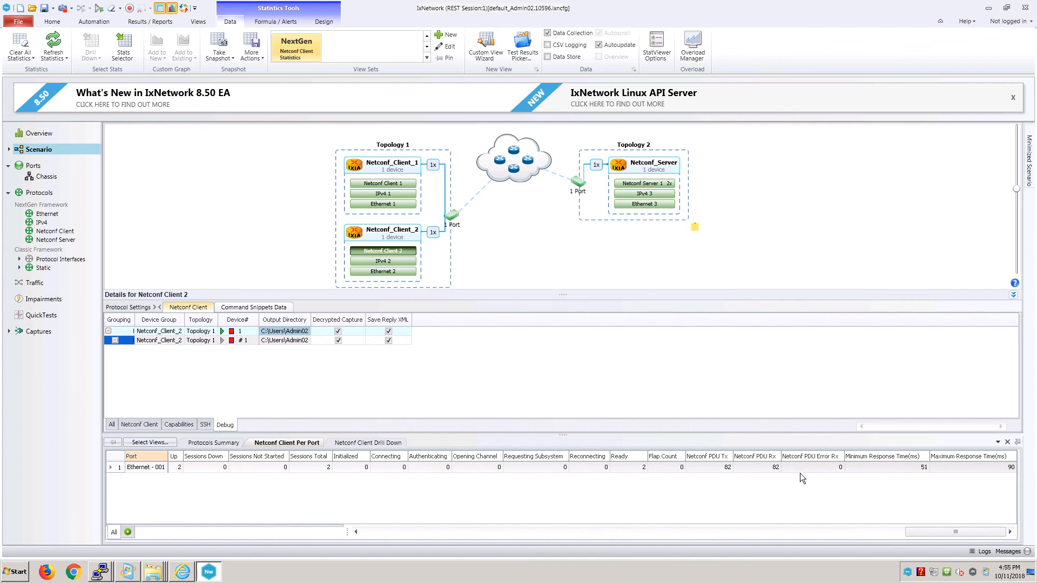
Step: Drill down into the per-session Netconf client statistics of port Ethernet - 001, enlarge the statistics area and refresh the results
right_click(317, 468)
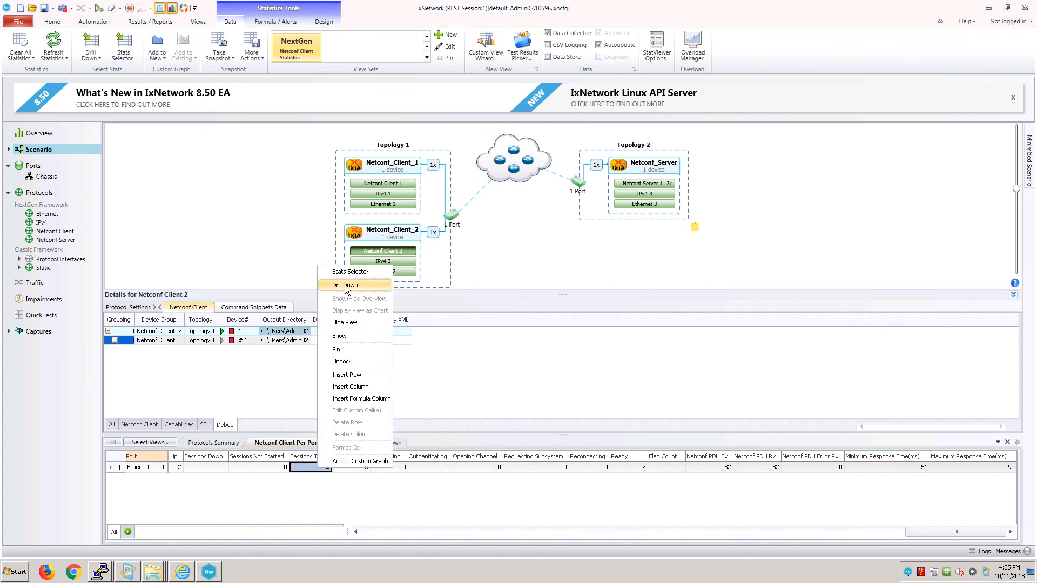
mouse_move(346, 288)
left_click(432, 300)
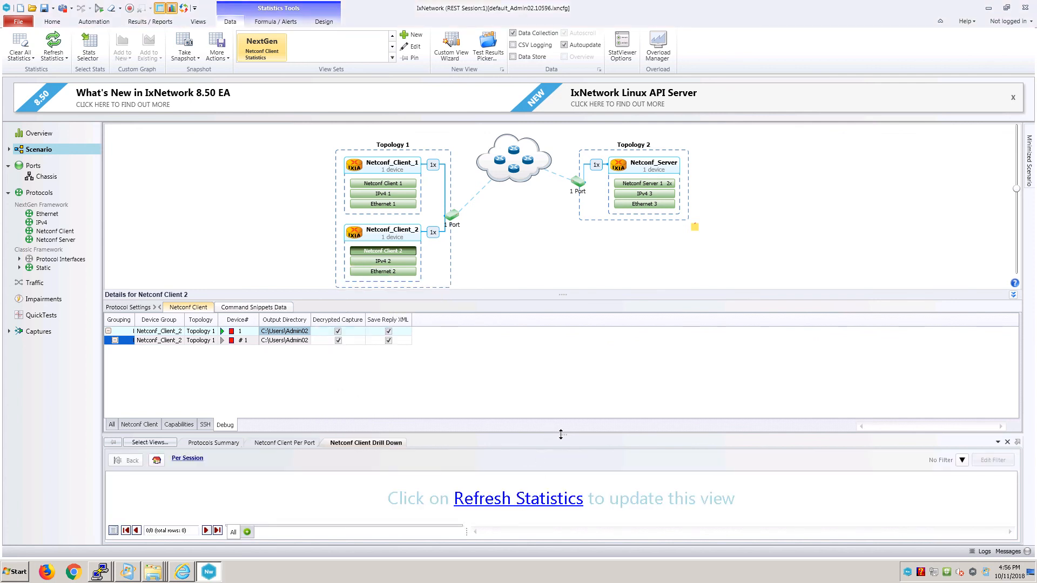
left_click_drag(561, 434, 564, 363)
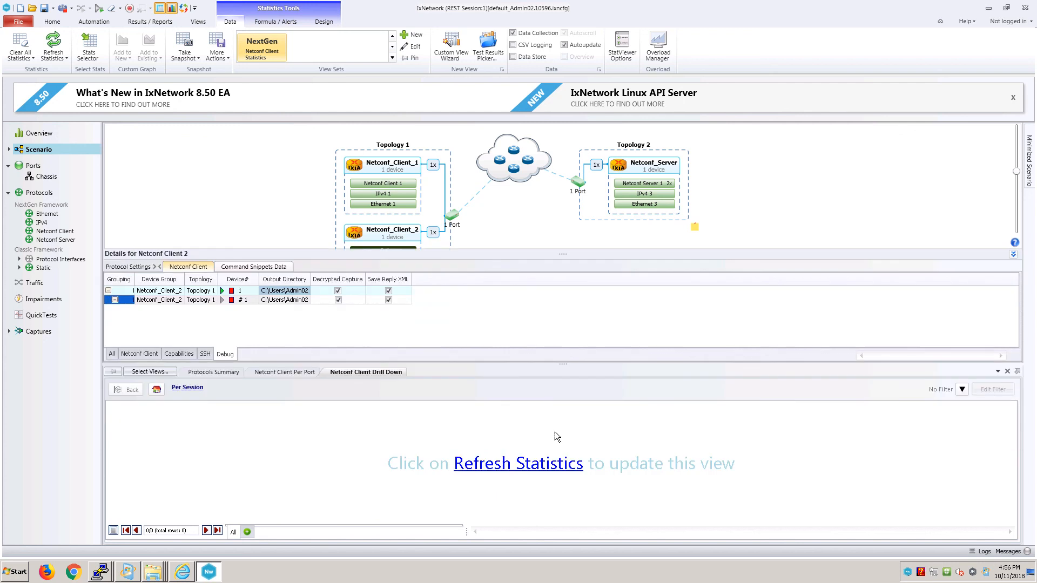
left_click(543, 465)
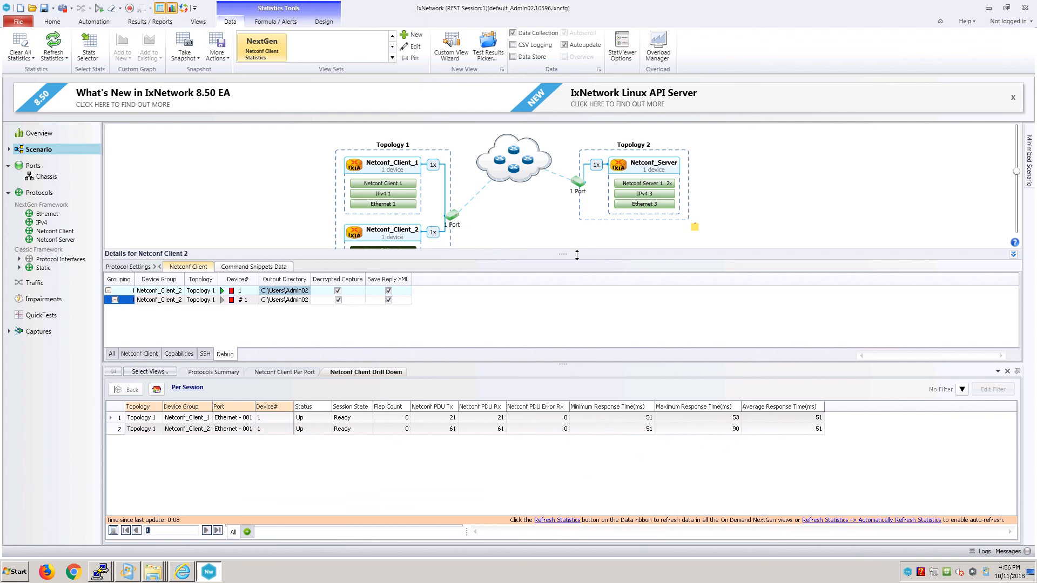
Step: Enlarge the topology diagram area above the Netconf Client 2 details to show the whole Netconf_Client_2 device group
left_click_drag(568, 255, 574, 293)
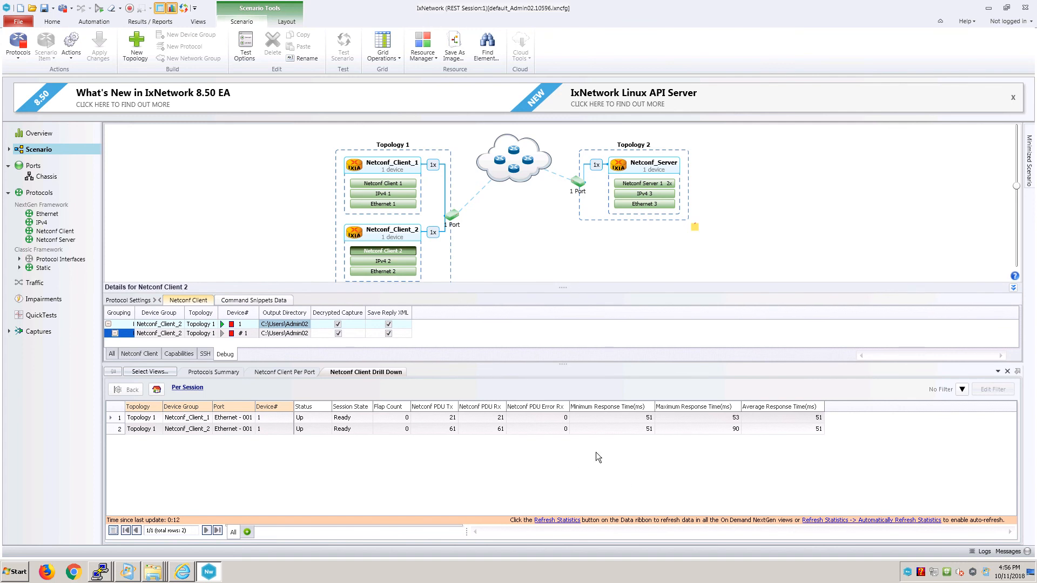
mouse_move(446, 3)
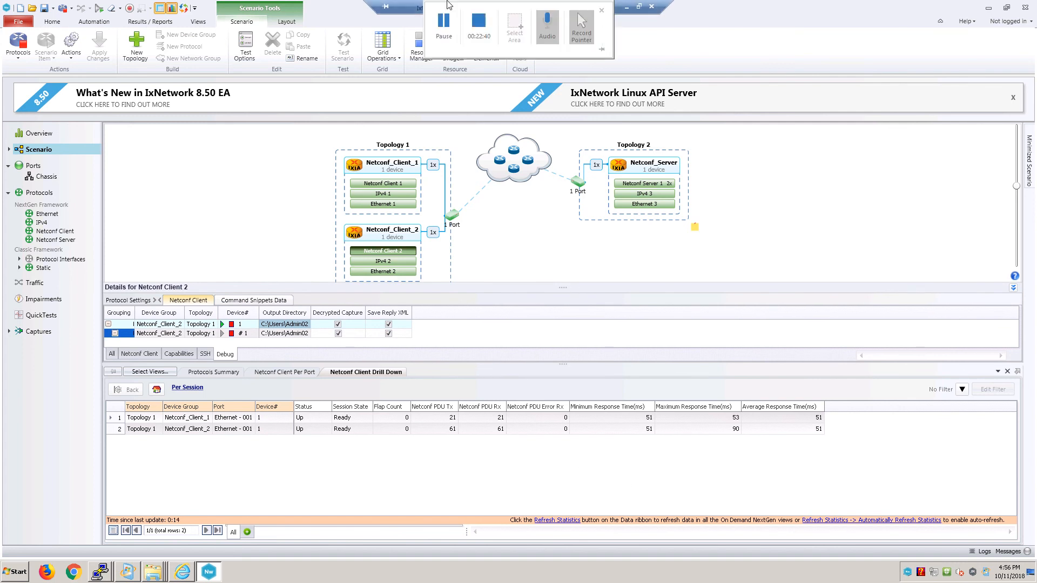
left_click(444, 23)
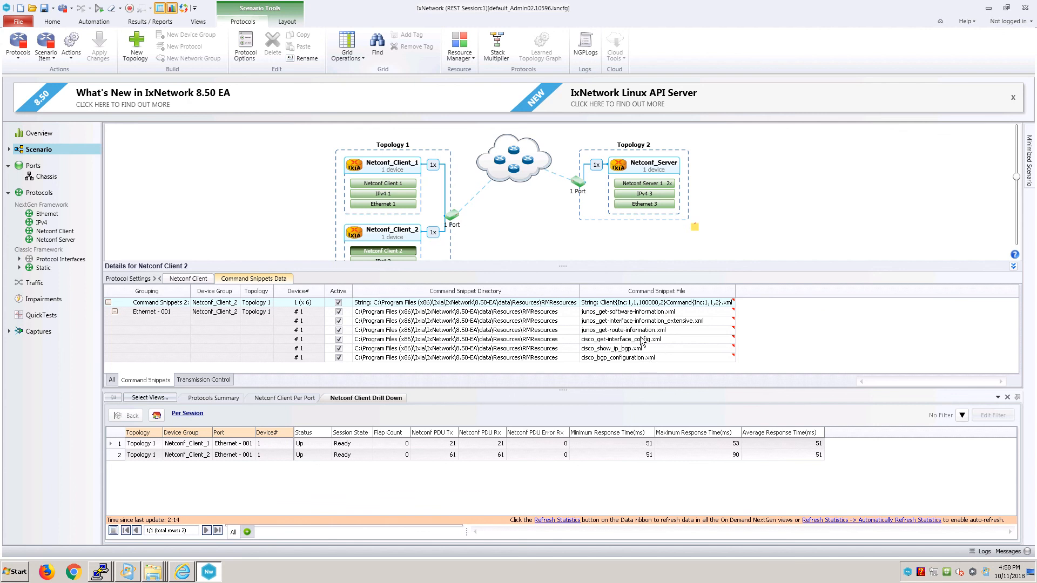
left_click(574, 304)
left_click(574, 303)
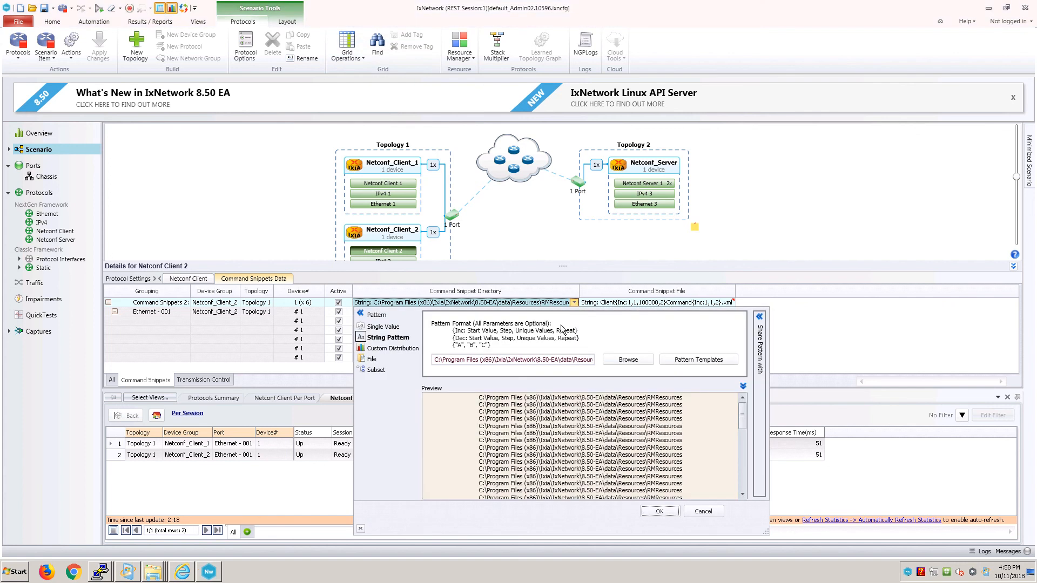
left_click(372, 359)
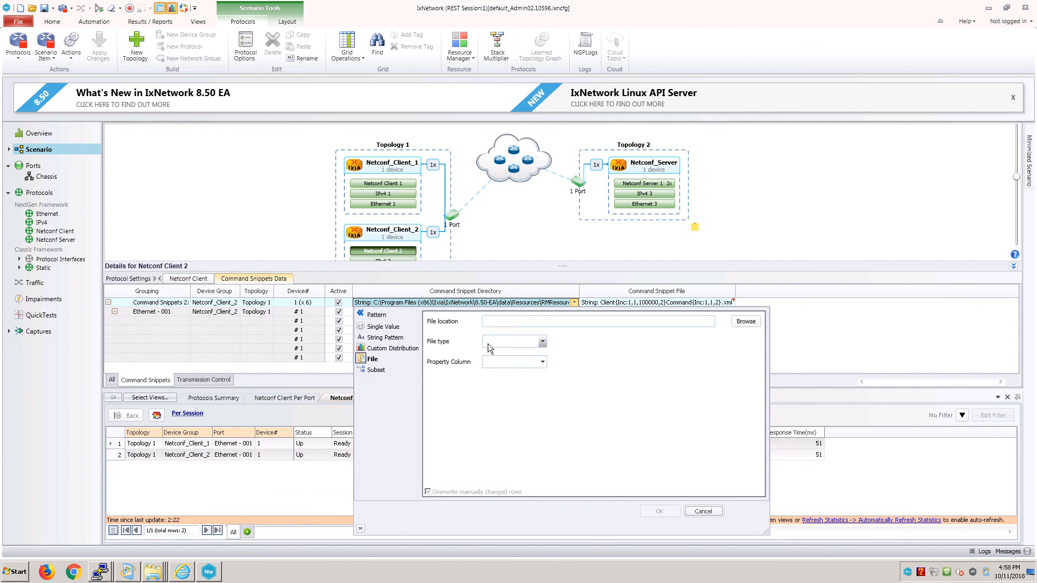
left_click(542, 341)
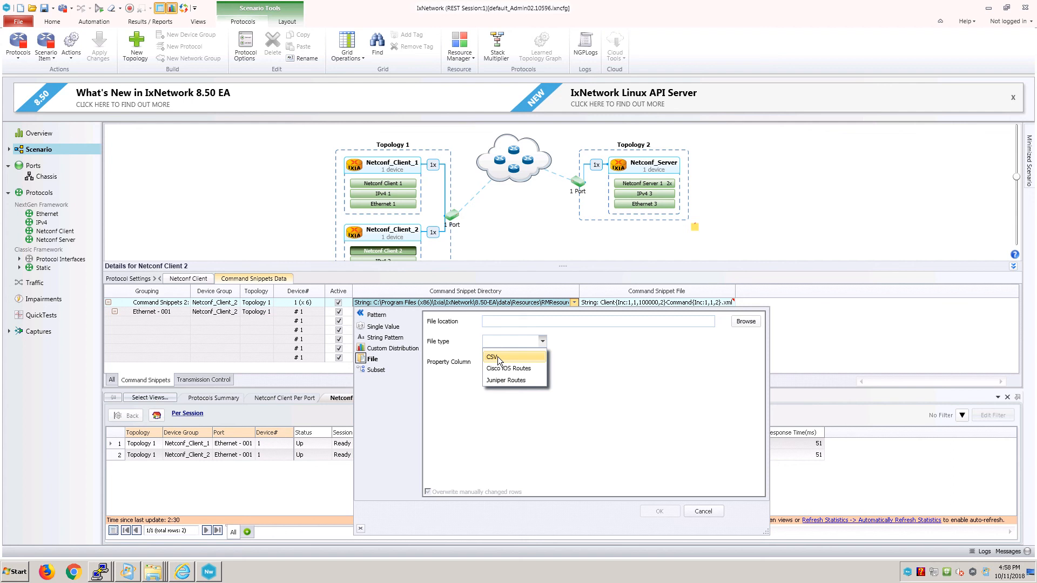
left_click(708, 509)
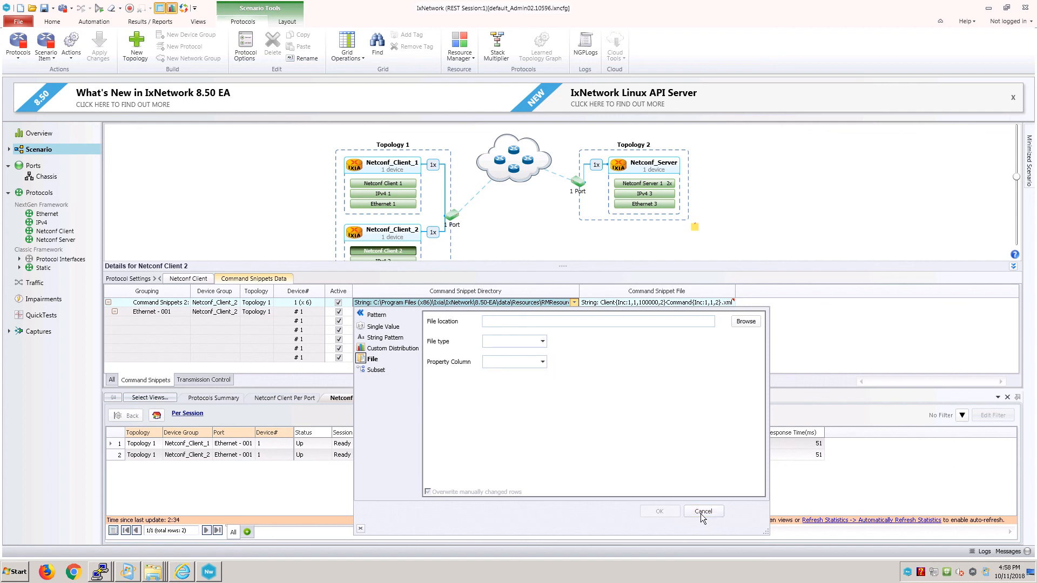
left_click(701, 513)
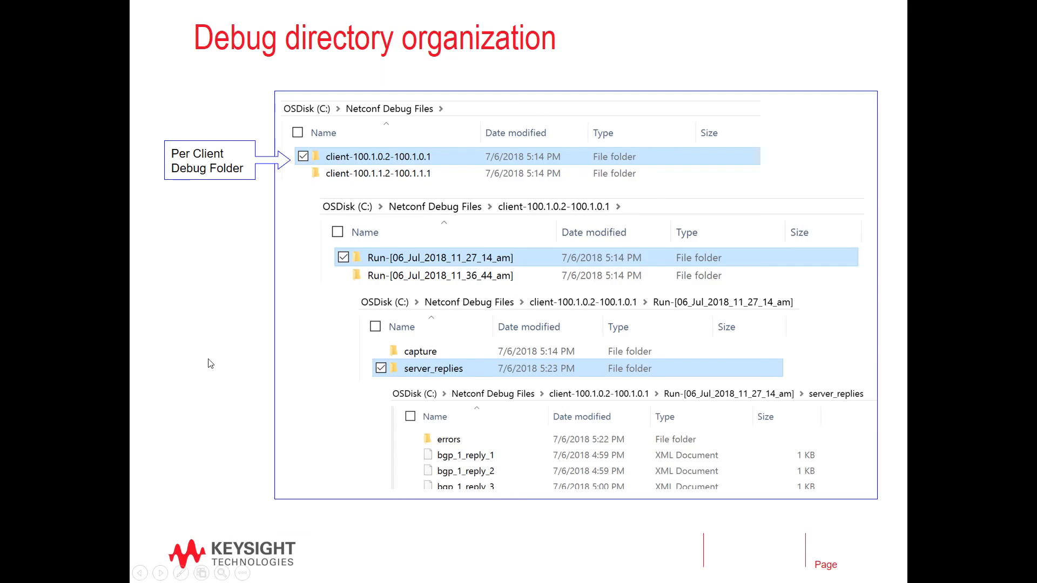
Step: Switch to the netconf_command_xml sheet in Excel and fit the XML_name column to its file names
key("Escape")
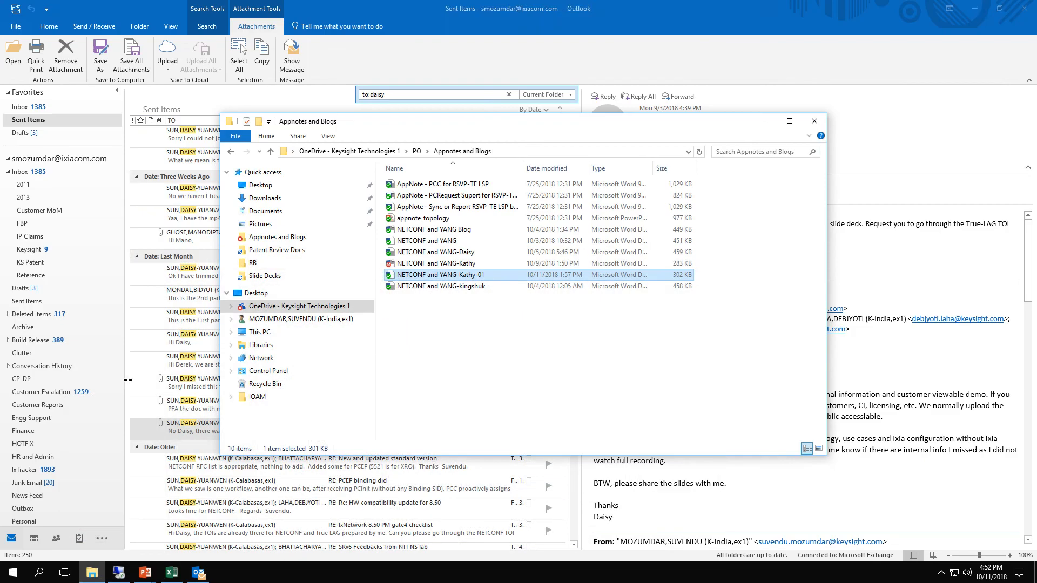
left_click(974, 8)
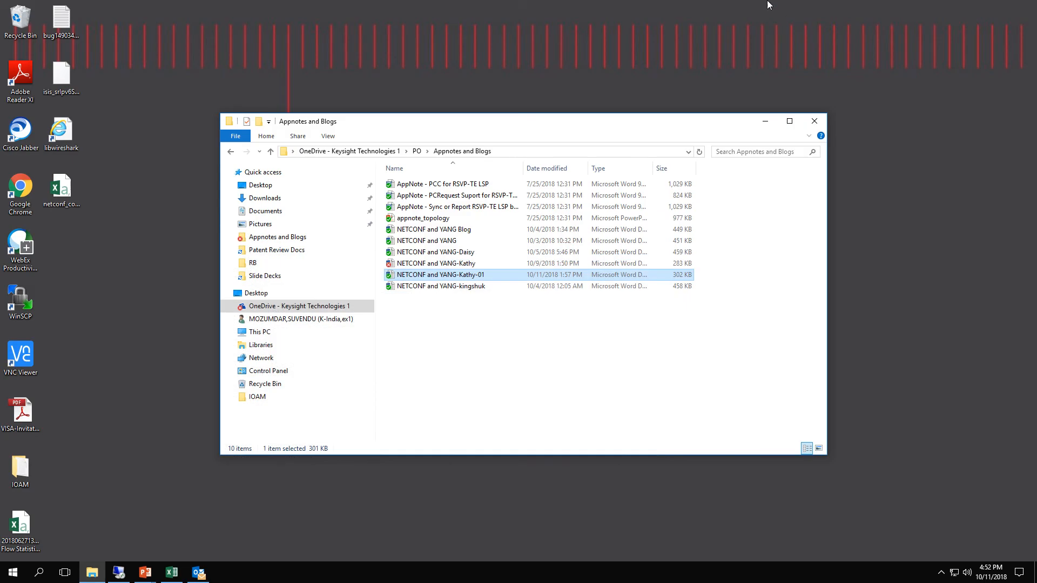
mouse_move(425, 2)
left_click(443, 25)
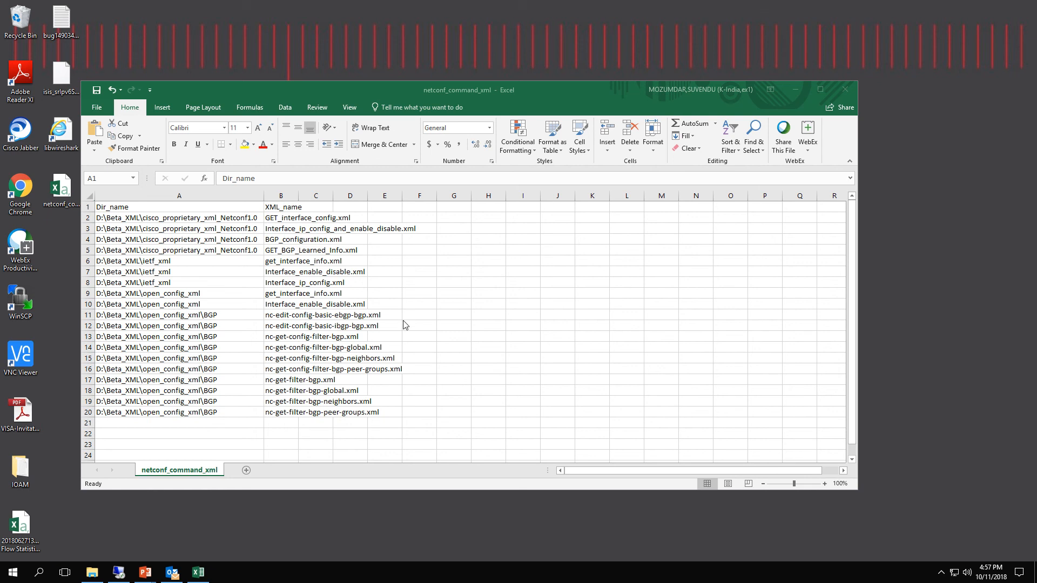
double_click(298, 196)
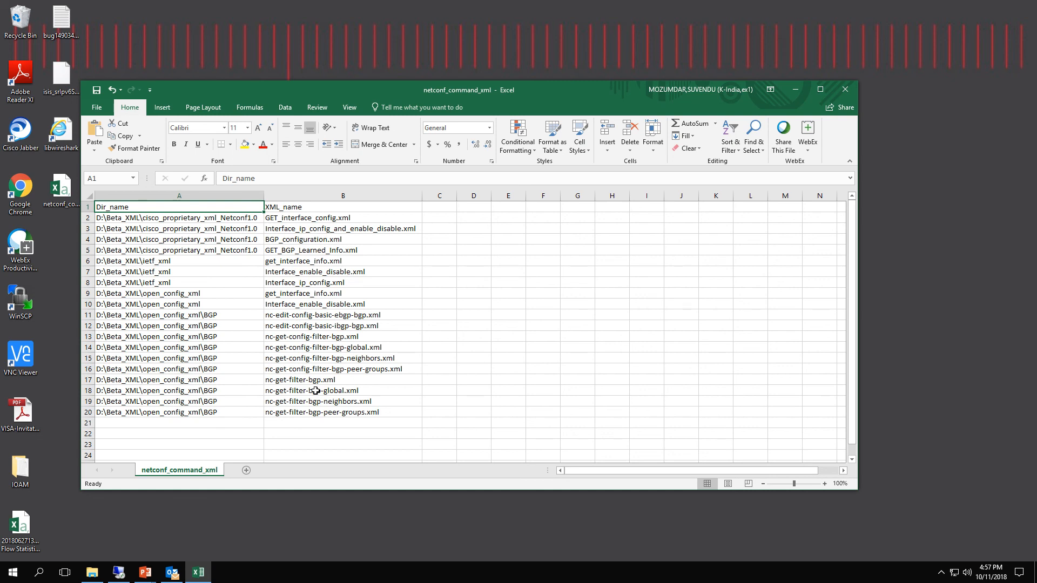
Step: Switch back to the IxNetwork session and load Netconf Client 2's Command Snippet Directory values from the Dir_name column of the CSV file netconf_command_xml.csv
left_click(119, 572)
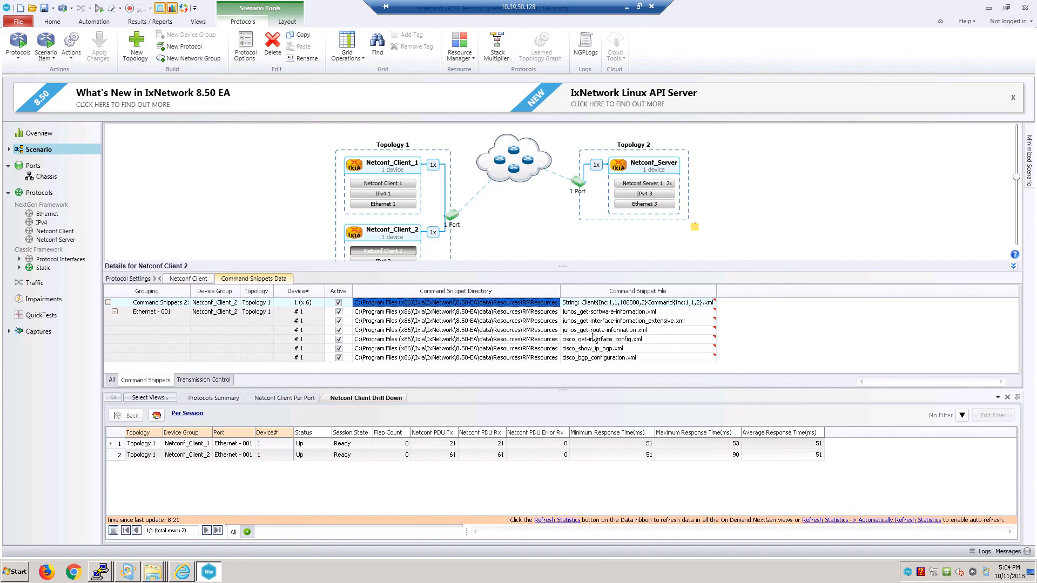
left_click(555, 304)
left_click(555, 304)
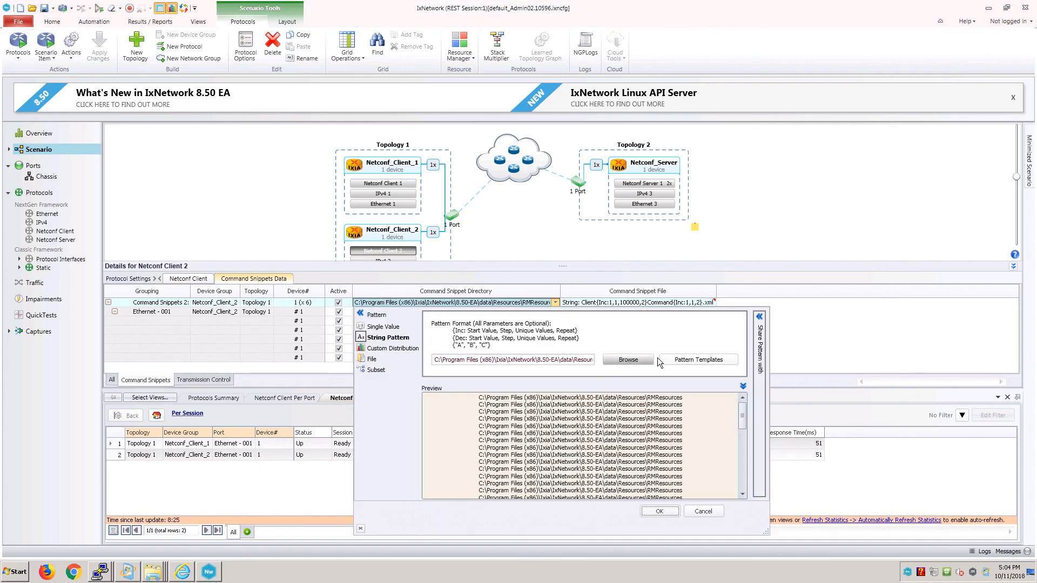
left_click(365, 362)
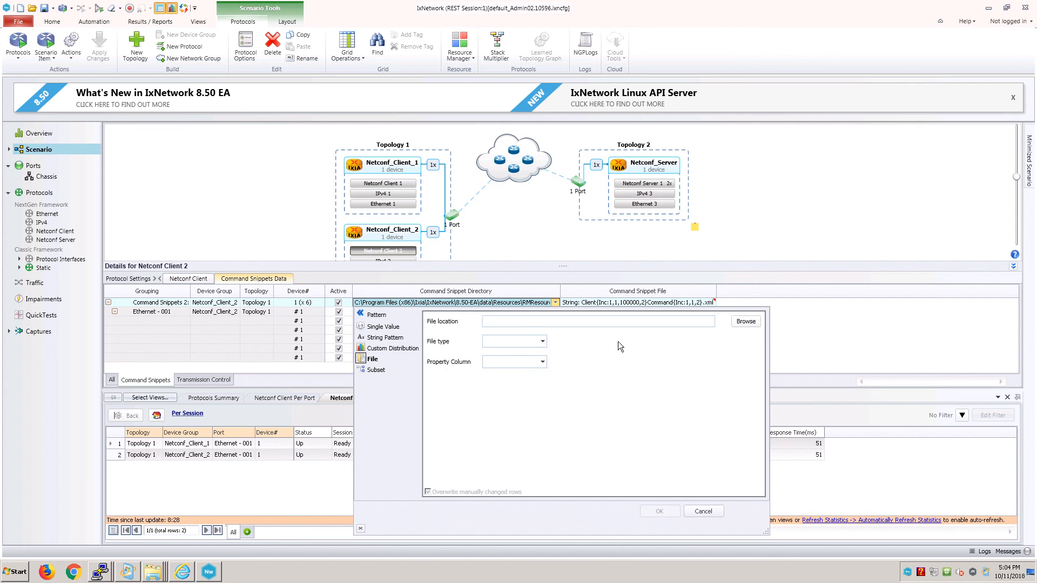
left_click(542, 342)
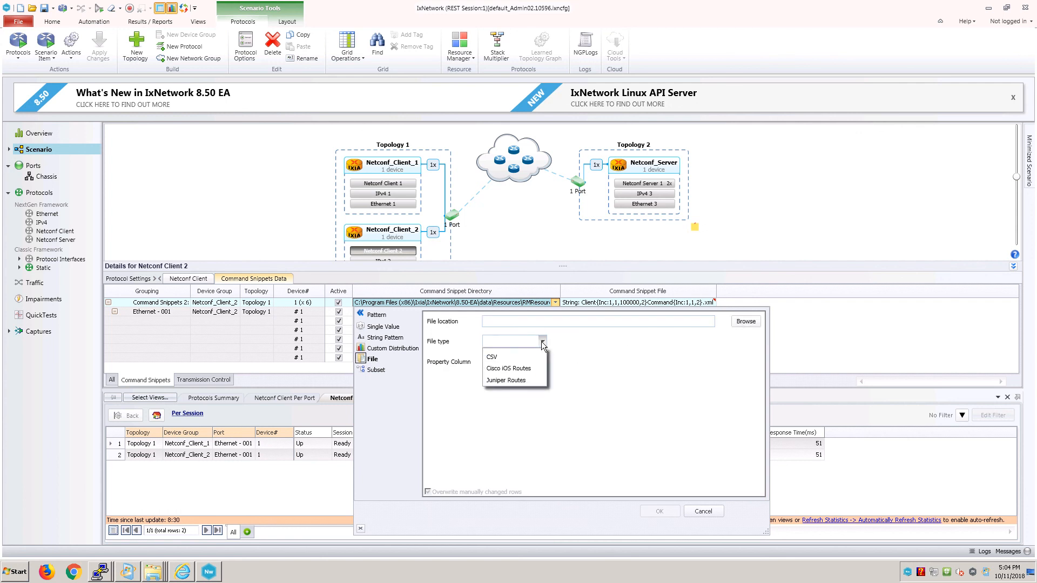
left_click(503, 355)
left_click(744, 323)
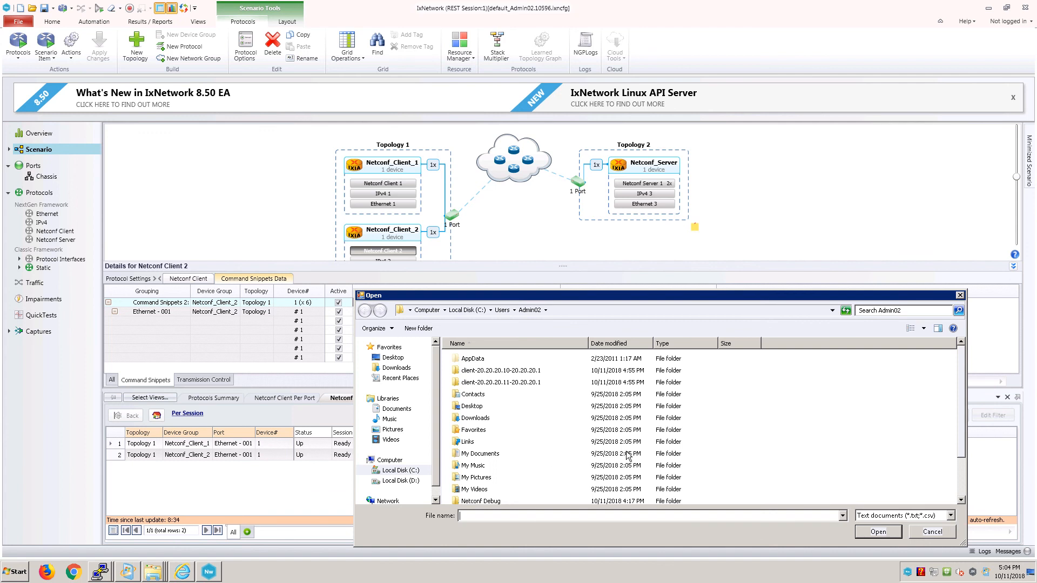
left_click(961, 480)
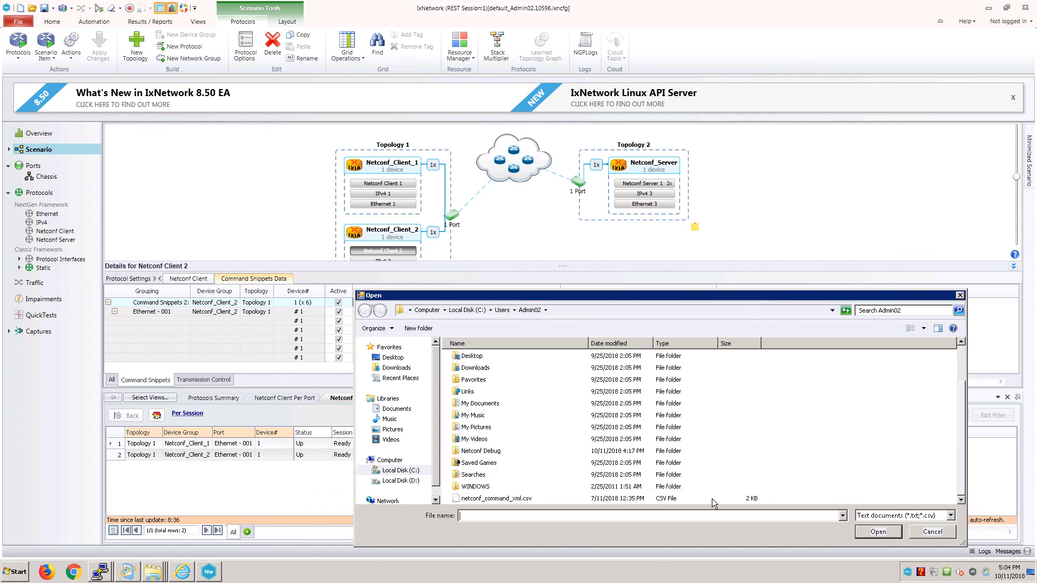
double_click(492, 499)
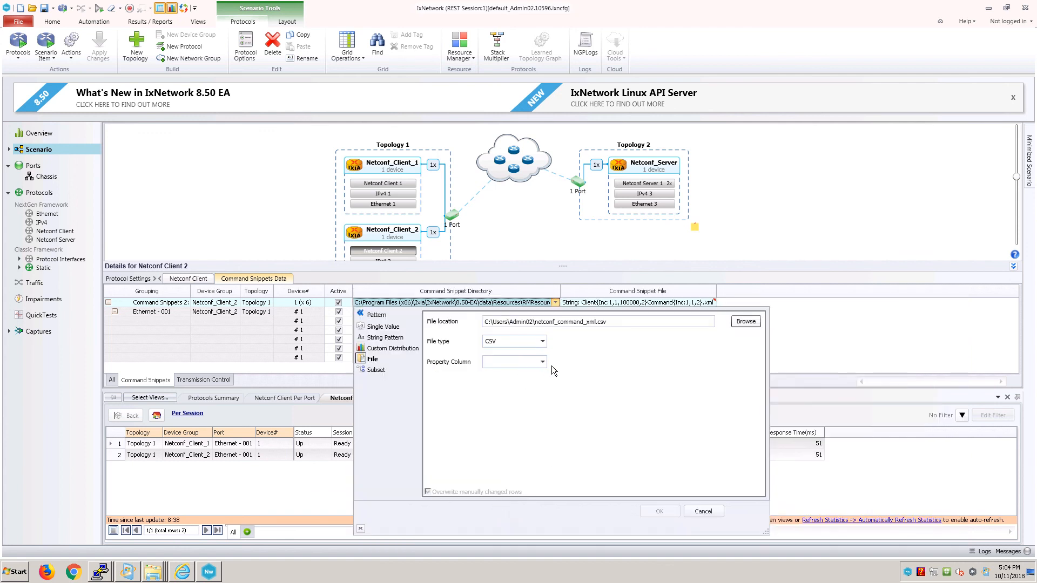
left_click(543, 362)
left_click(510, 375)
left_click(657, 512)
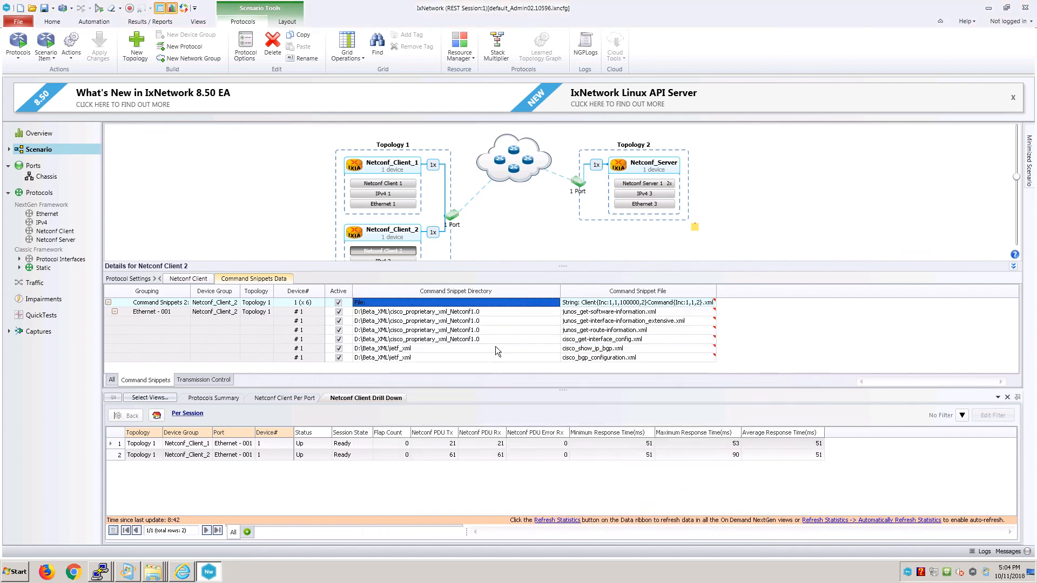
Step: Load Netconf Client 2's Command Snippet File values from the XML_name column of the CSV file netconf_command_xml.csv
left_click(712, 304)
left_click(711, 303)
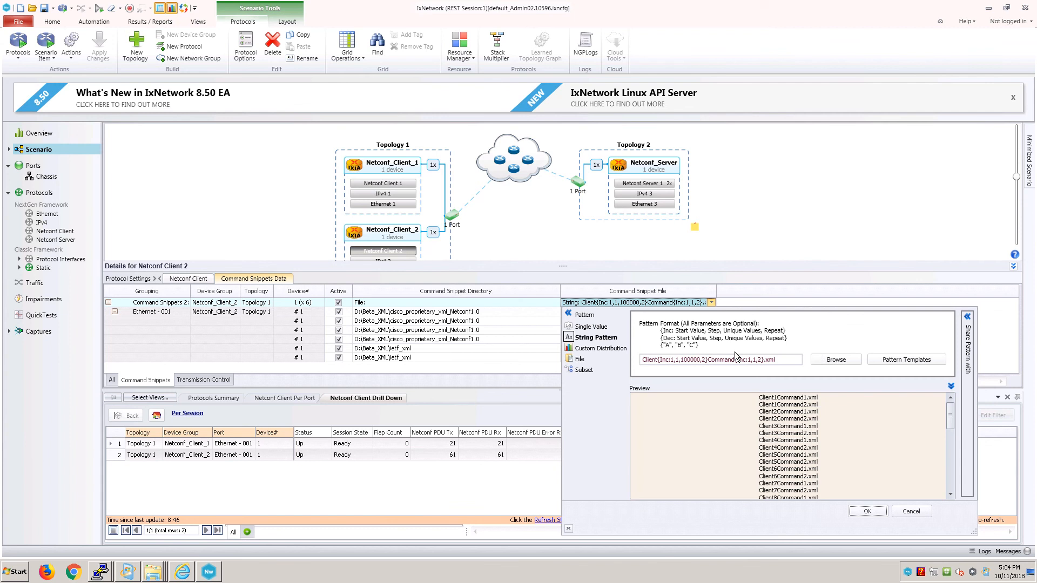
left_click(579, 359)
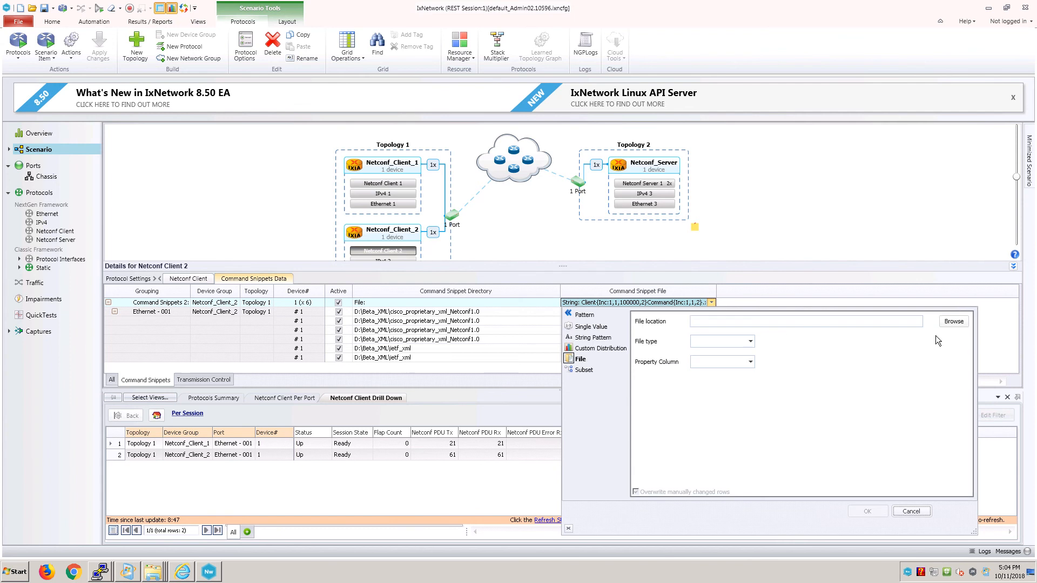
left_click(750, 342)
left_click(700, 359)
left_click(954, 322)
scroll(1022, 490, "down", 3)
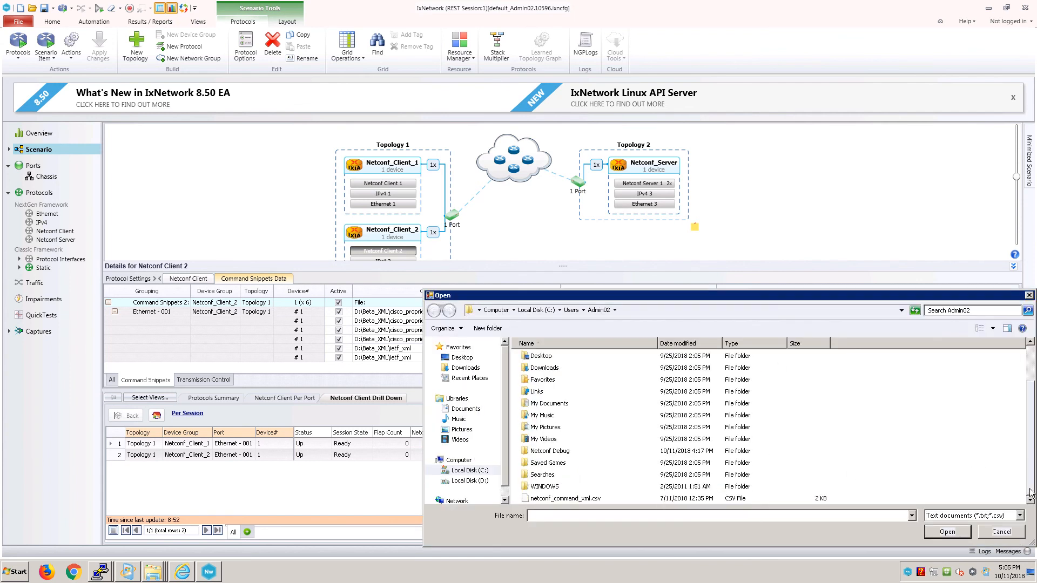
double_click(578, 501)
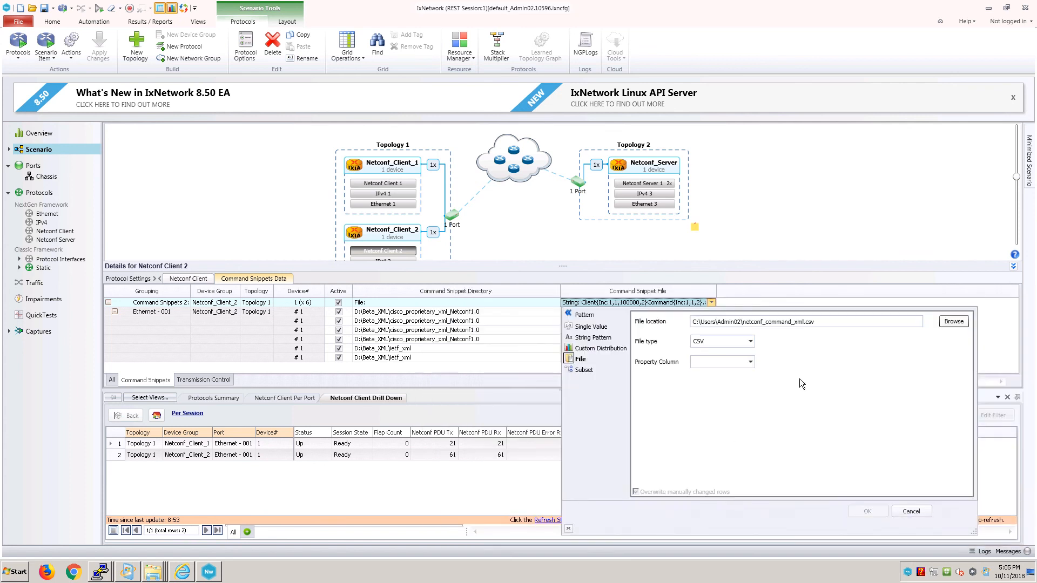
left_click(751, 362)
left_click(719, 388)
left_click(867, 512)
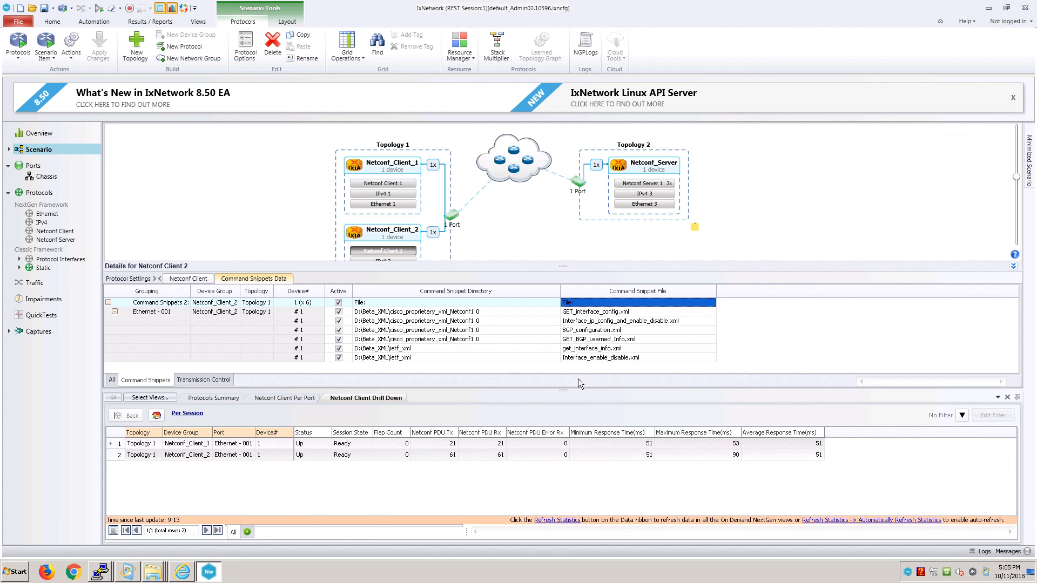
mouse_move(331, 2)
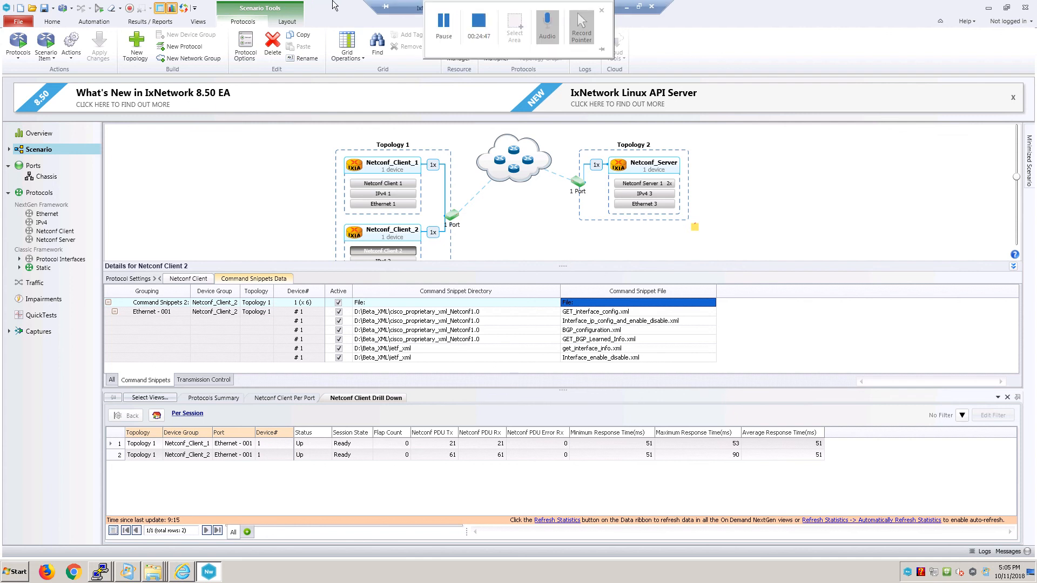
left_click(442, 25)
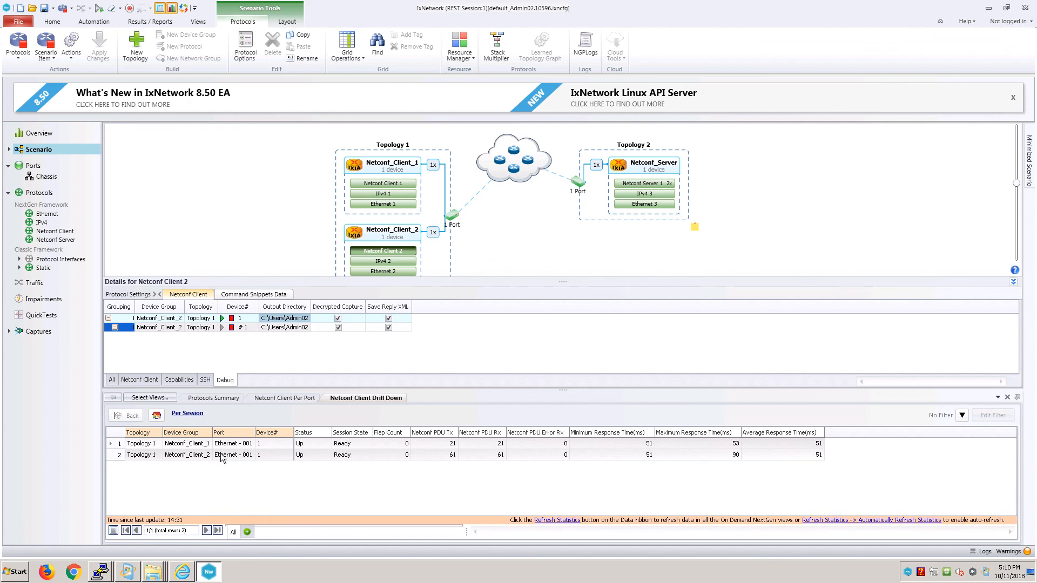
Step: Switch to the file explorer and examine the capture folder of Run-[11_Oct_2018_10_41_16_am] under client-20.20.20.11-20.20.20.1 in the Admin02 directory
right_click(159, 578)
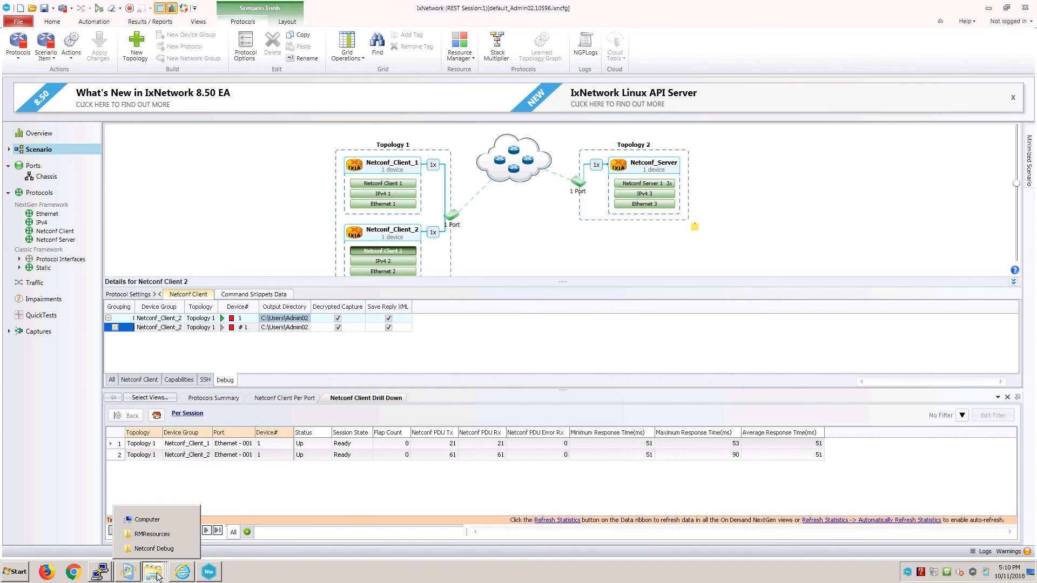
left_click(154, 549)
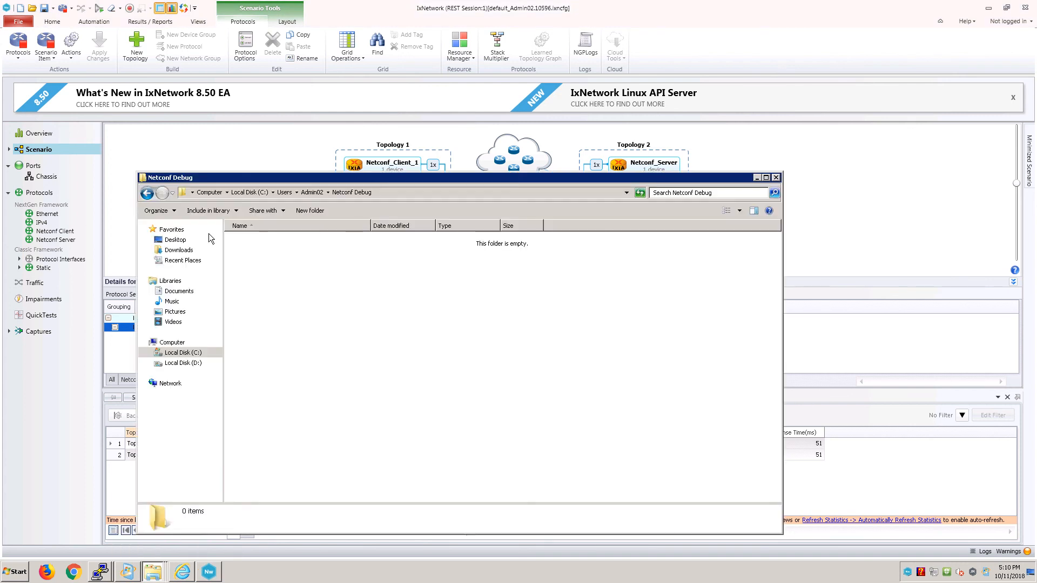
left_click(147, 194)
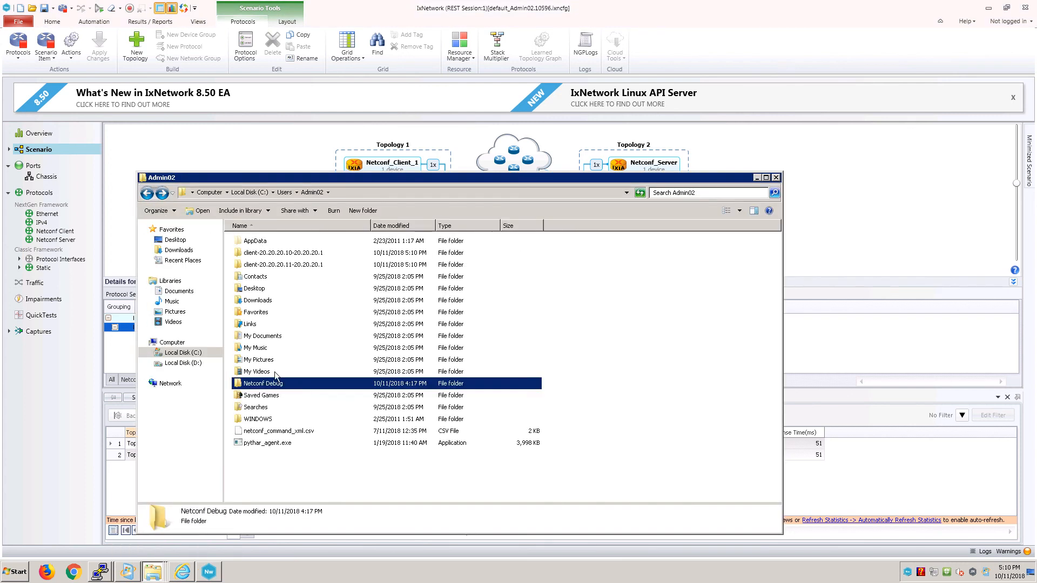
double_click(270, 266)
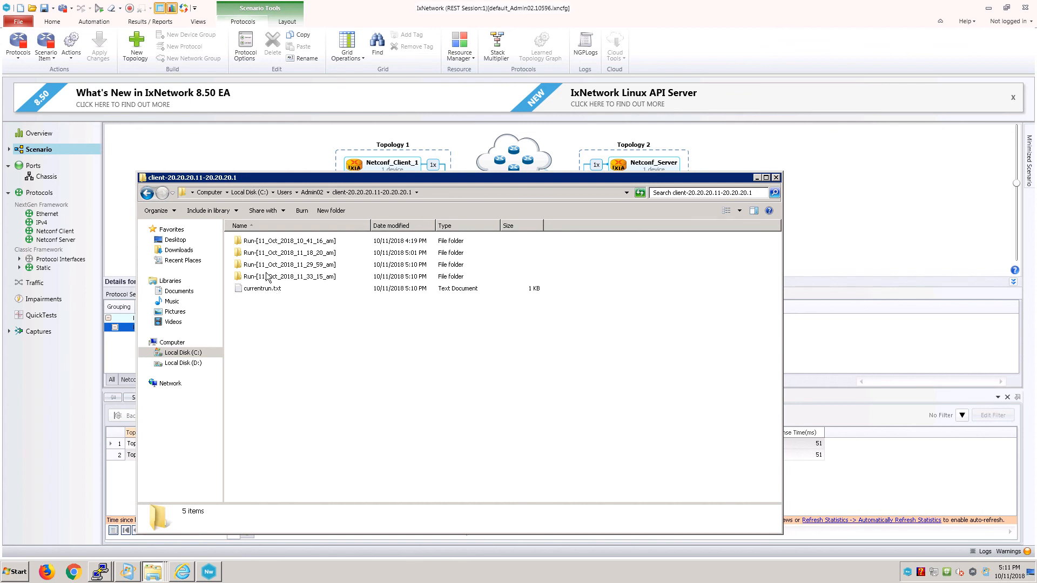
double_click(274, 241)
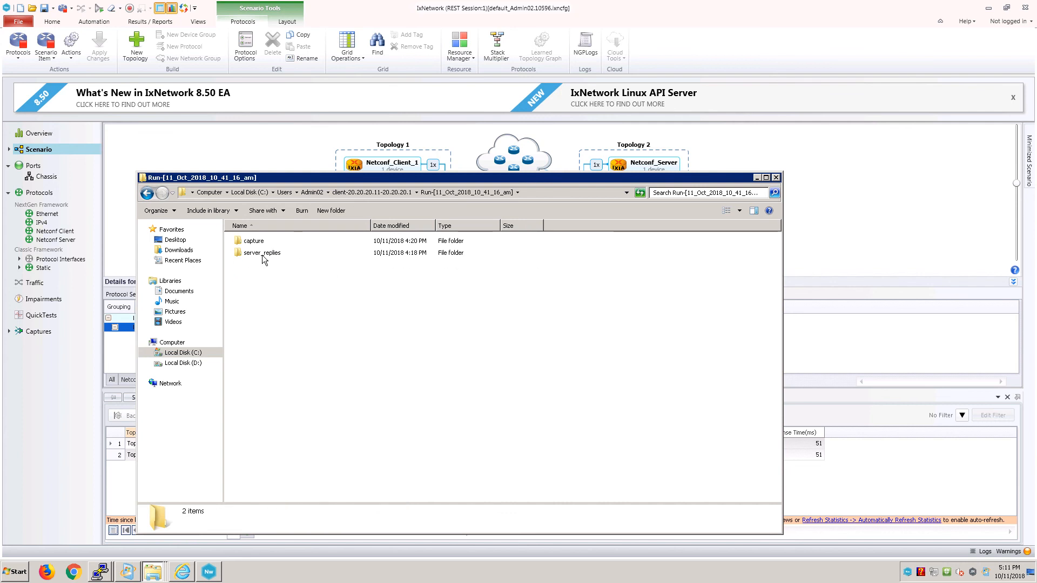
double_click(258, 243)
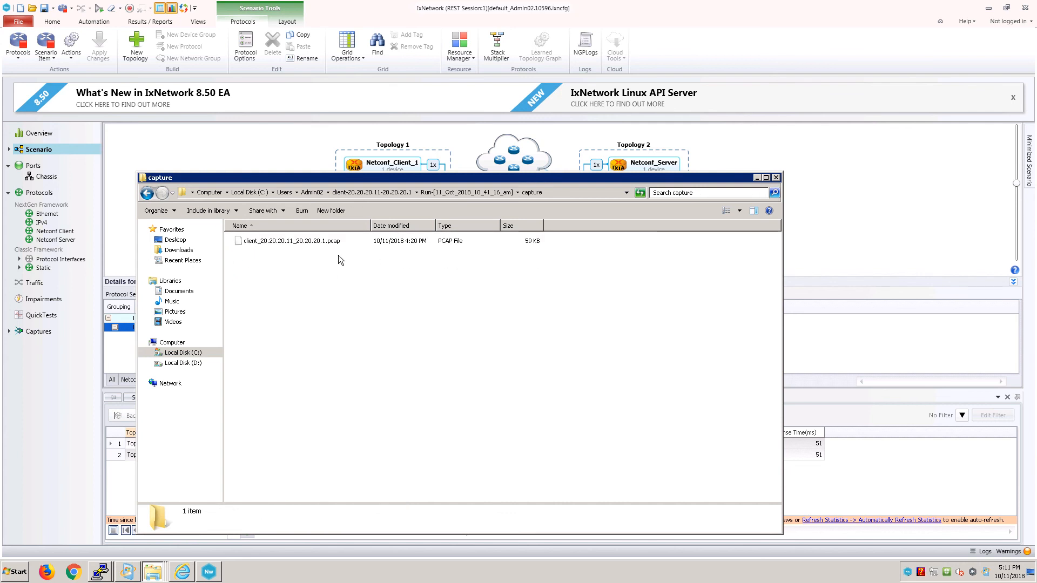
Step: Examine the reply XML files in the same run's server_replies folder, and return to the IxNetwork scenario
left_click(148, 194)
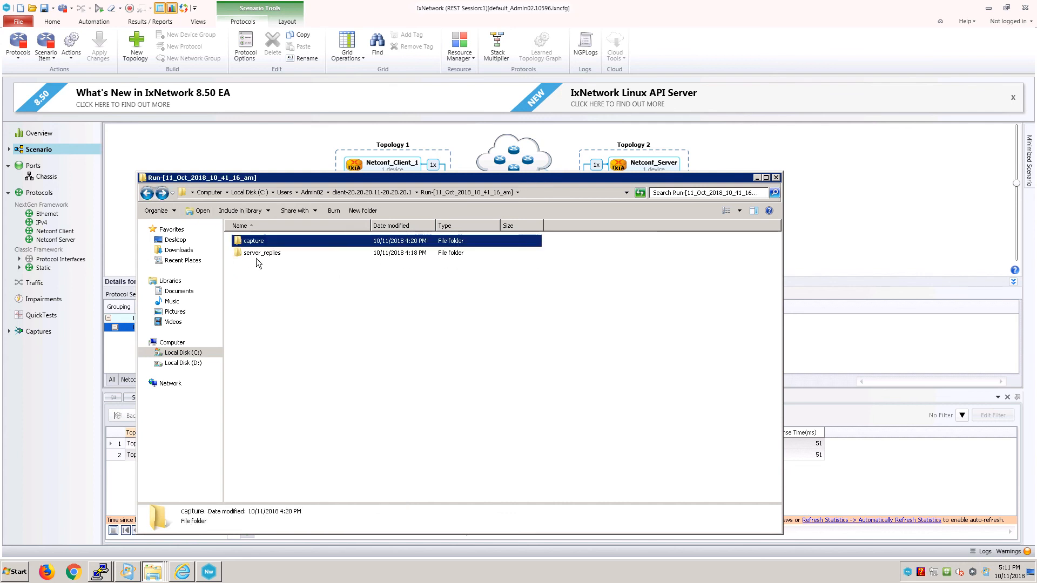
double_click(258, 256)
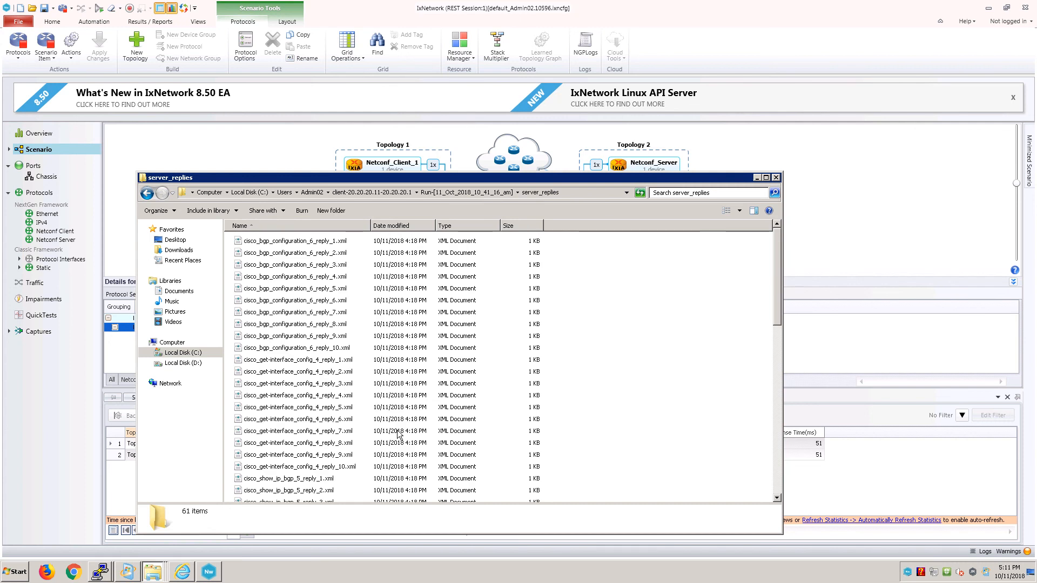
left_click_drag(778, 296, 777, 269)
left_click(146, 194)
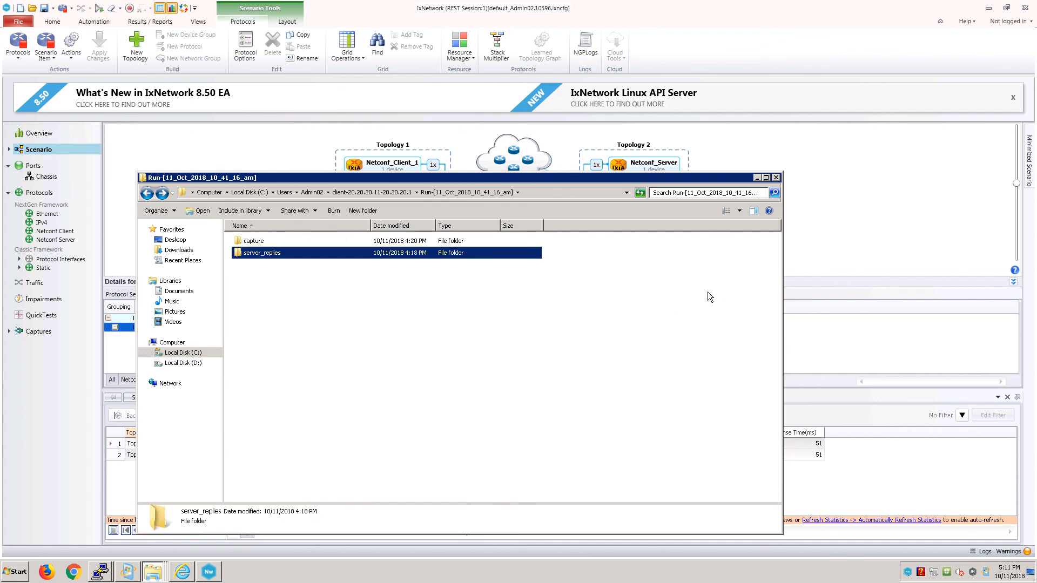
left_click(816, 204)
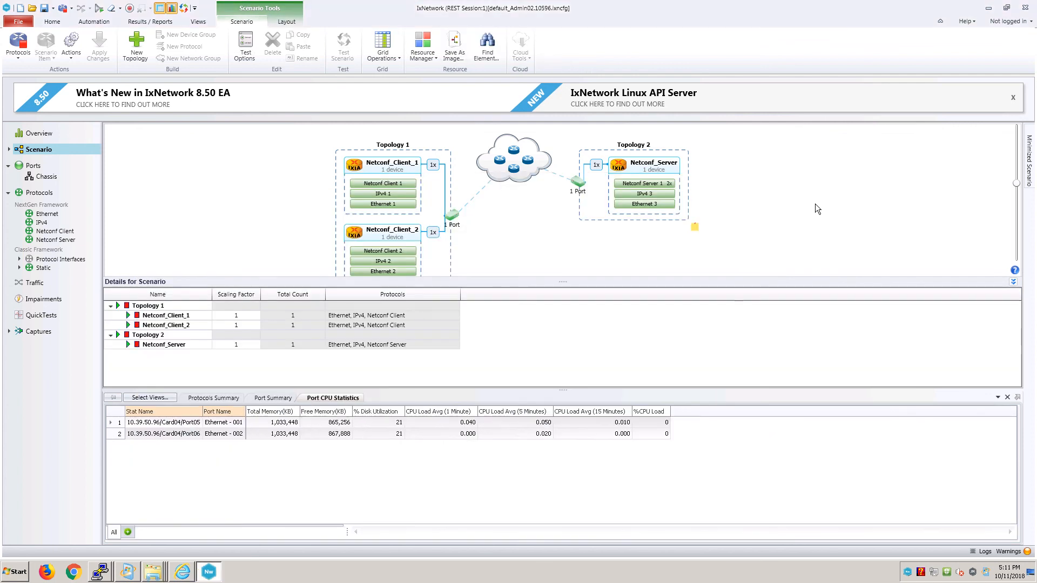